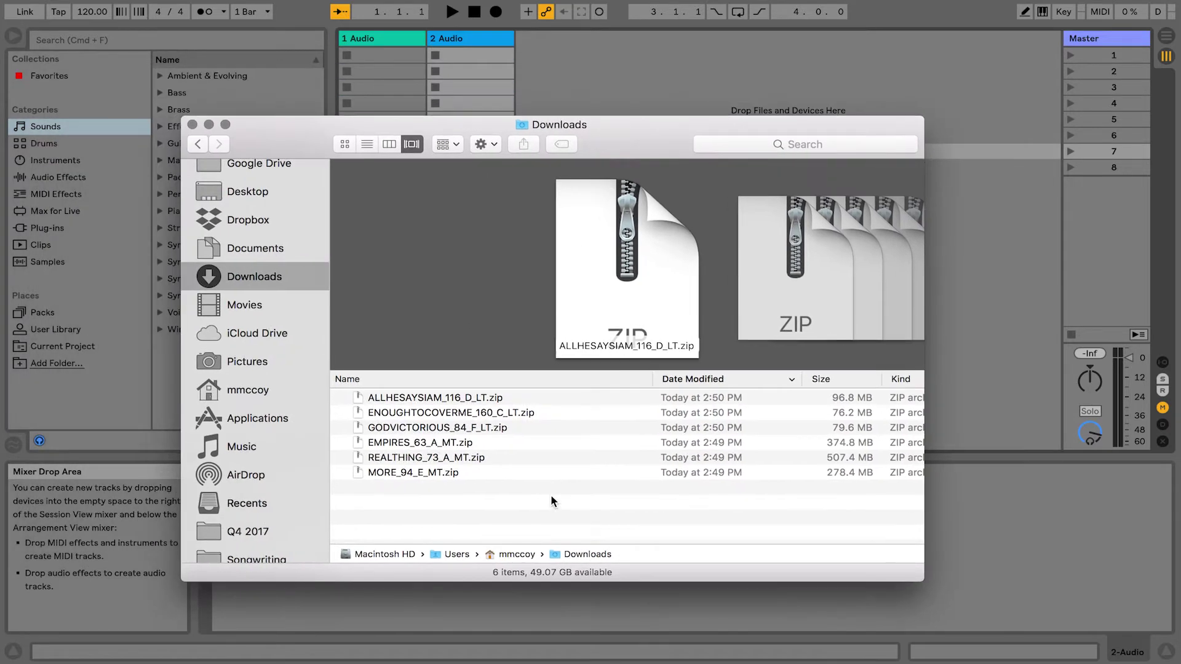
Step: Unzip ALLHESAYSIAM_116_D_LT.zip in Downloads and inspect its CUES, SPLIT and STEREO WAV files
mouse_move(461, 501)
left_mouse_down()
mouse_move(449, 396)
mouse_move(448, 500)
left_mouse_up()
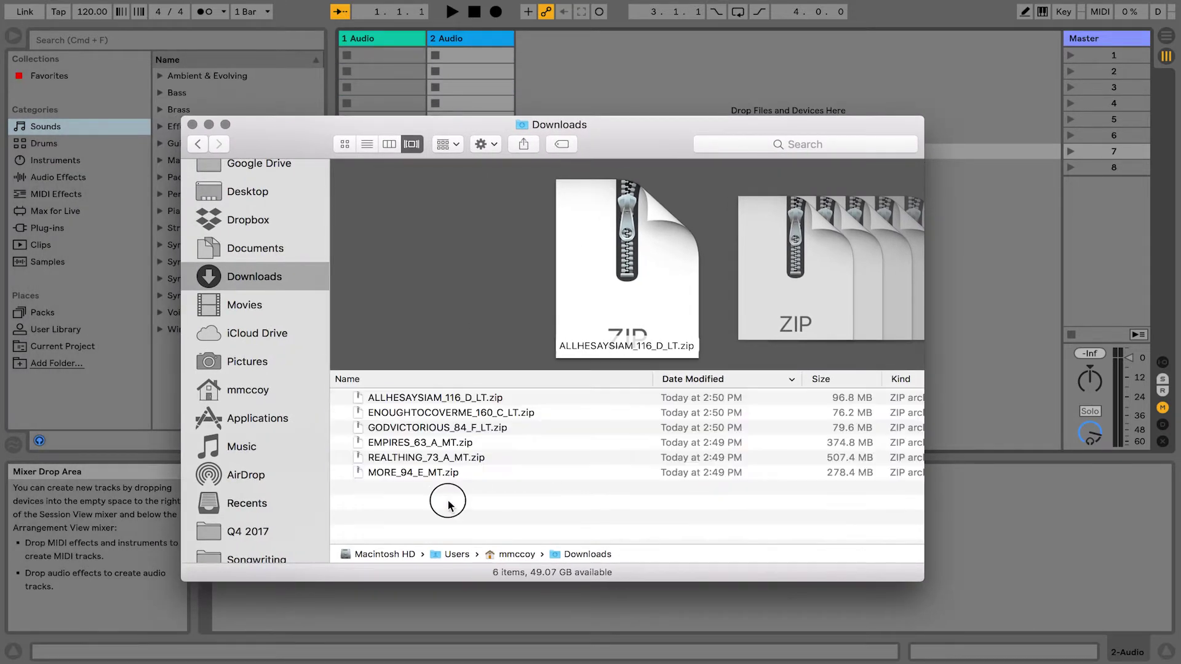
double_click(440, 398)
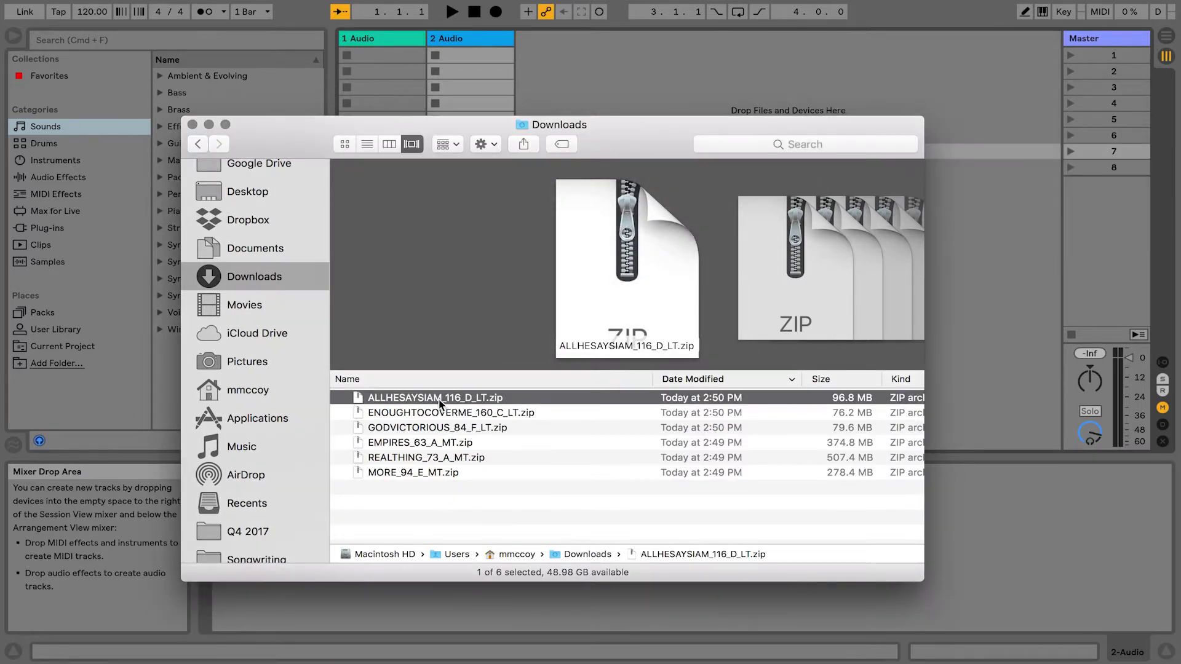
left_click_drag(607, 151, 642, 41)
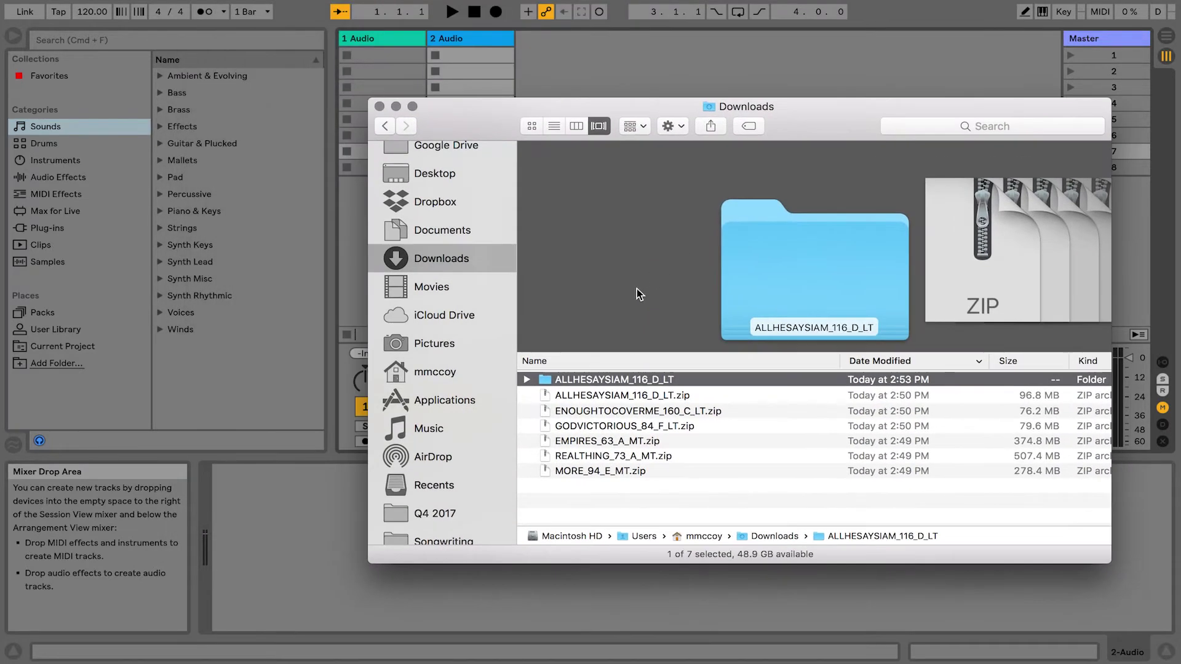
double_click(582, 380)
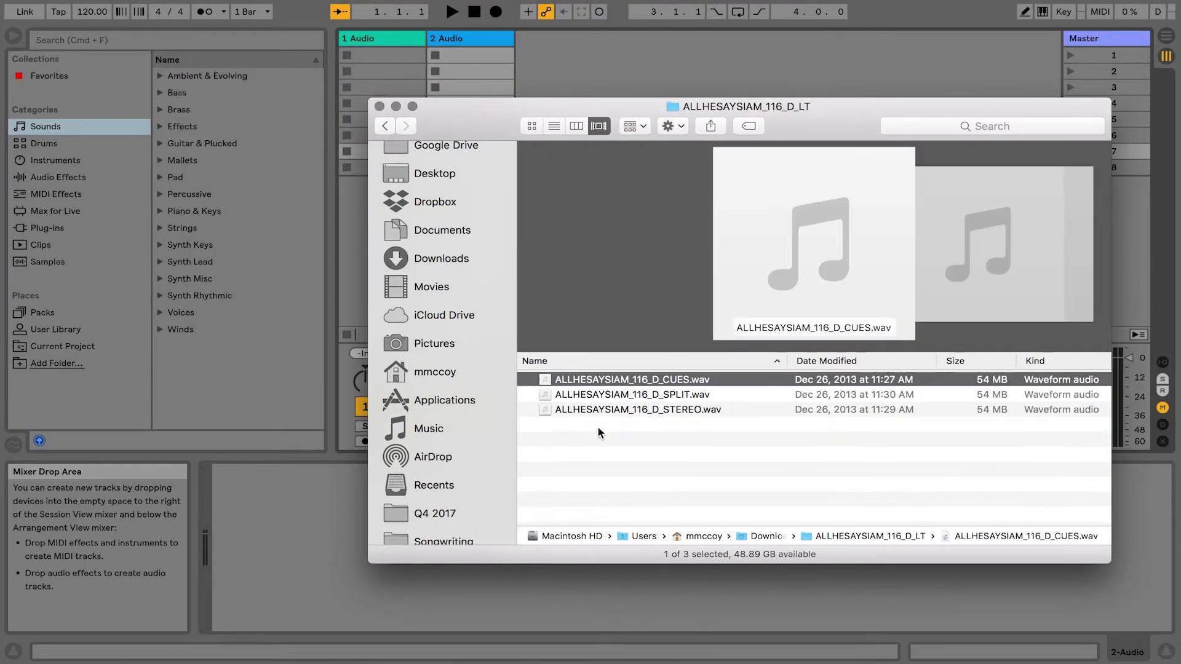
left_click(381, 130)
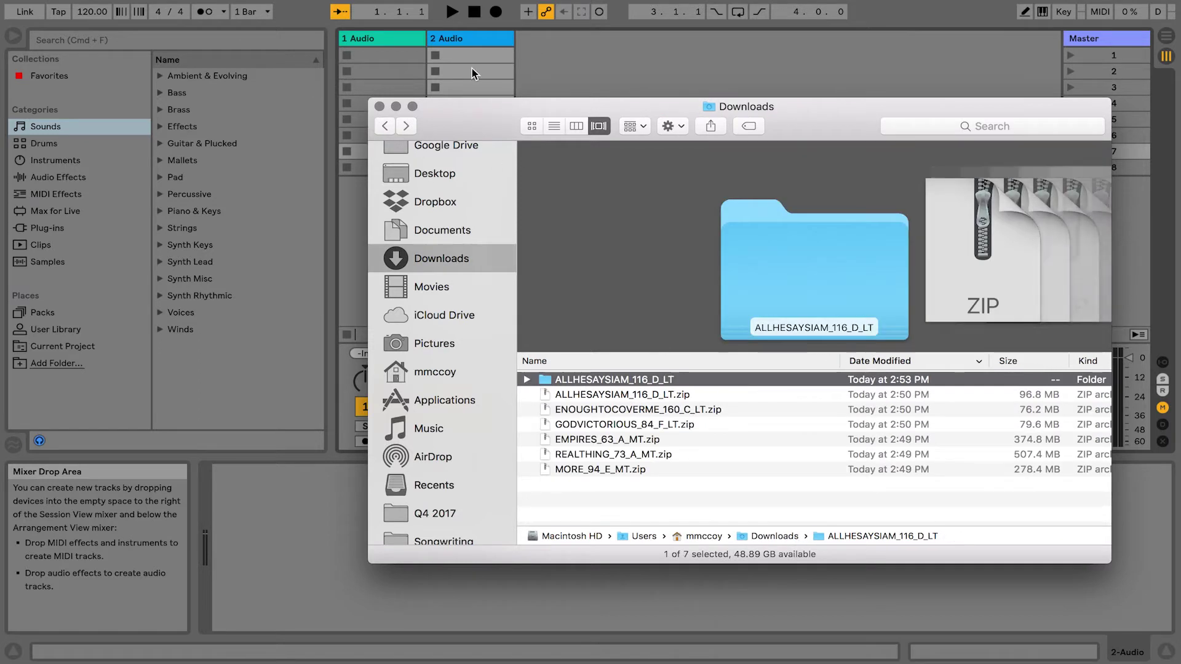
left_click(710, 502)
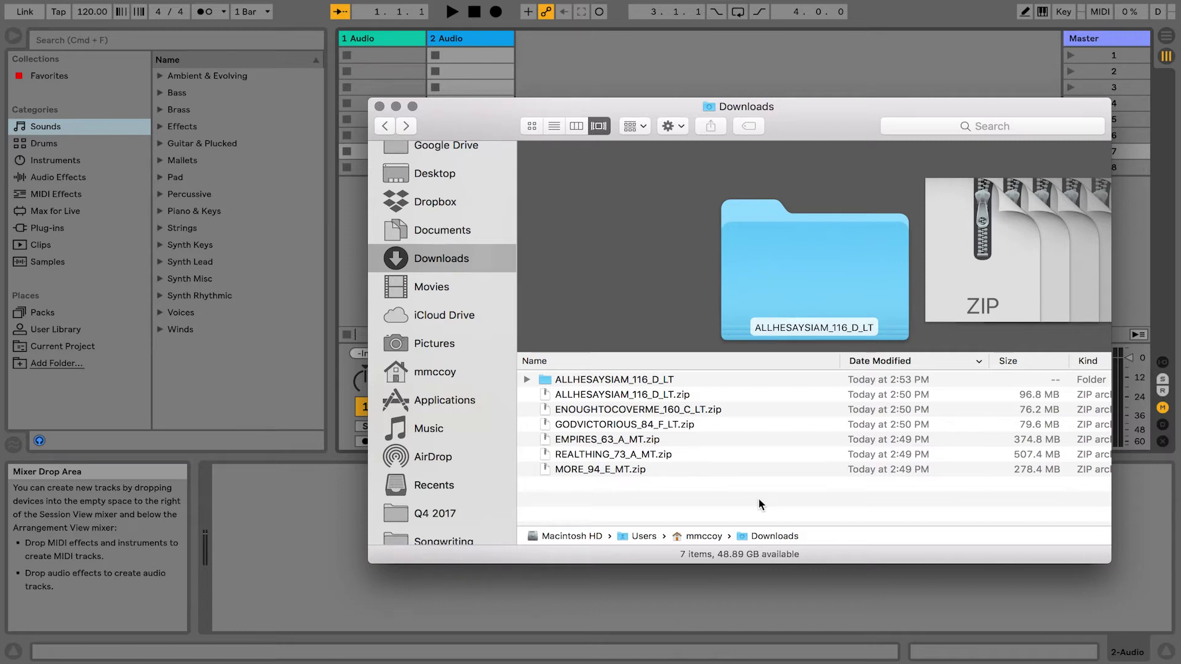
Step: Trash the extracted ALLHESAYSIAM_116_D_LT folder and select all six zip archives in Downloads
left_click(603, 380)
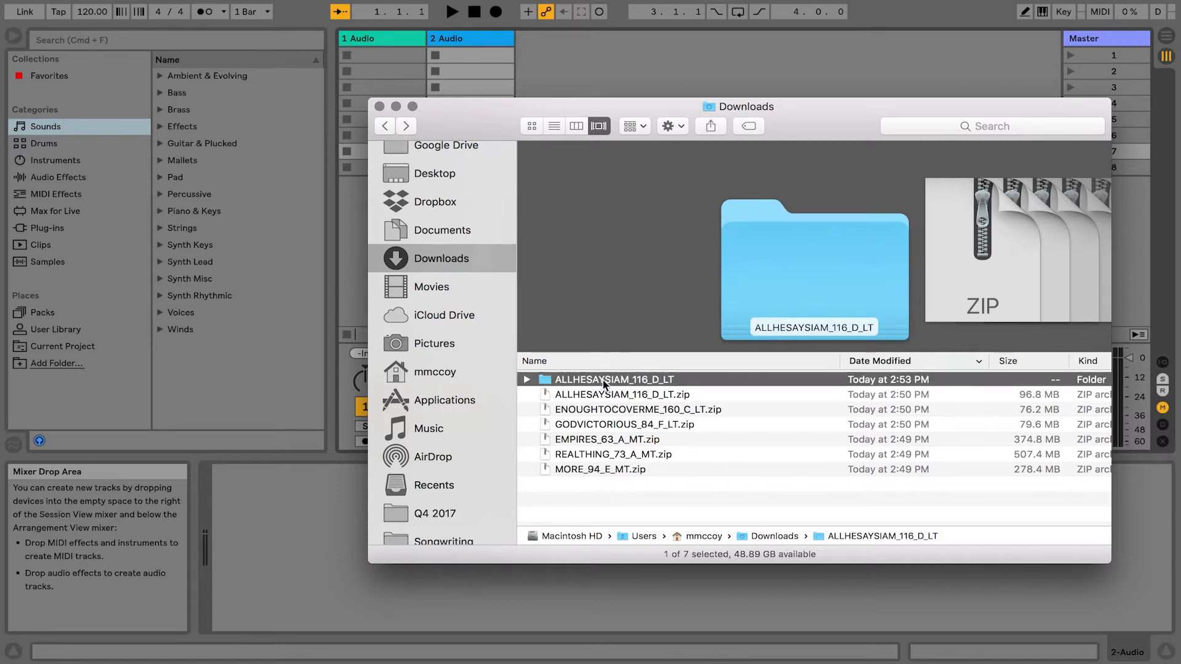
key("super+BackSpace")
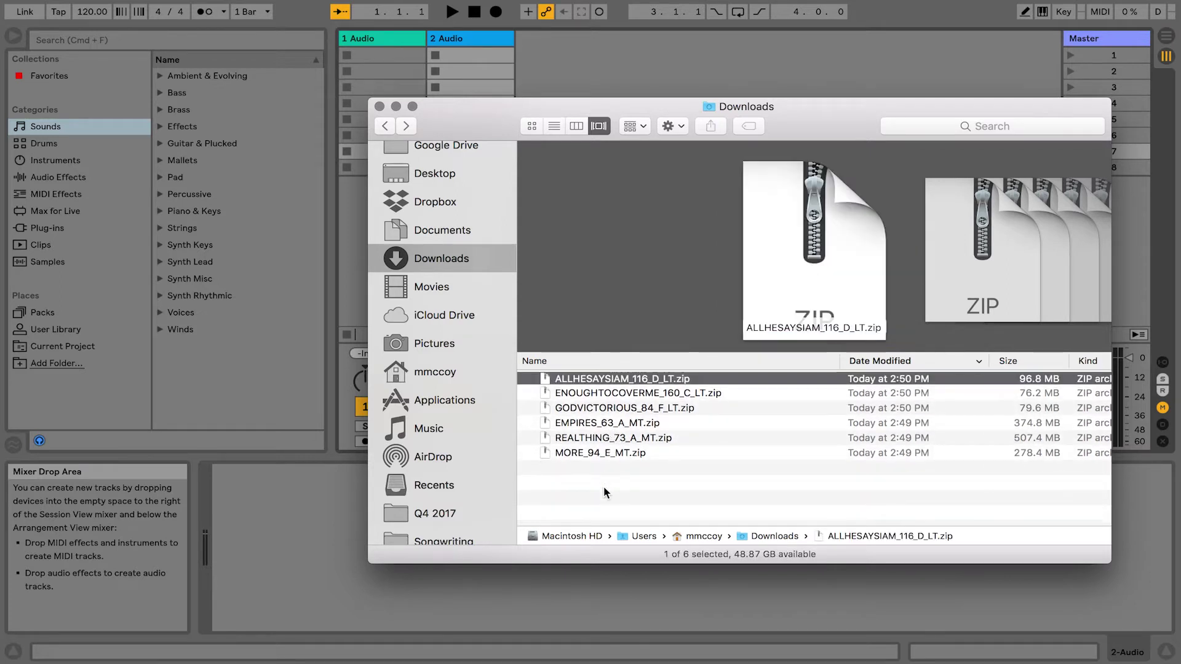
left_click(604, 489)
left_click_drag(661, 475, 615, 375)
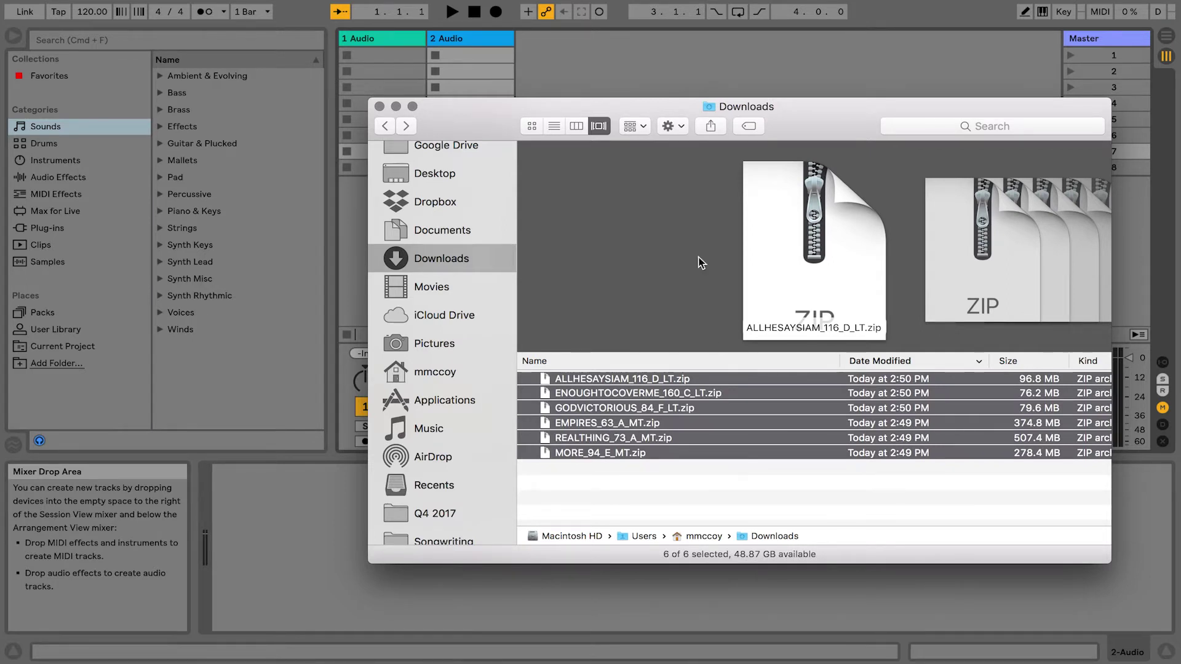
left_click_drag(493, 122, 536, 117)
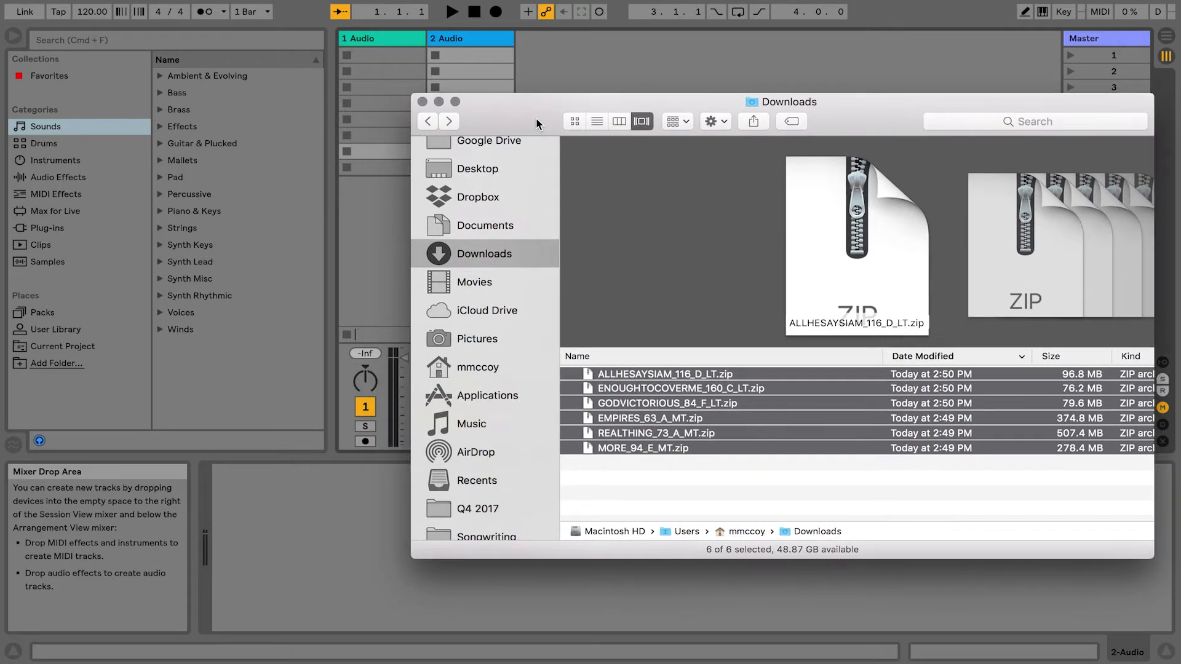
Step: Open a second Finder window showing the Music folder
key("super+n")
left_click_drag(678, 114, 458, 97)
left_click_drag(652, 411, 647, 546)
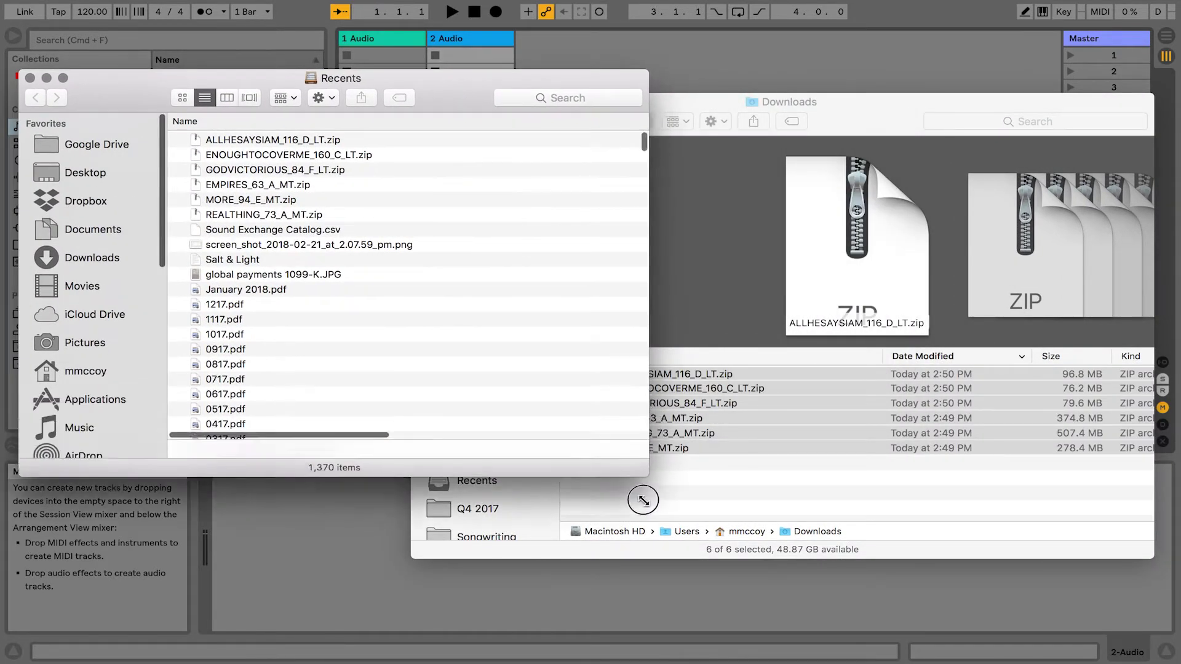
left_click(80, 427)
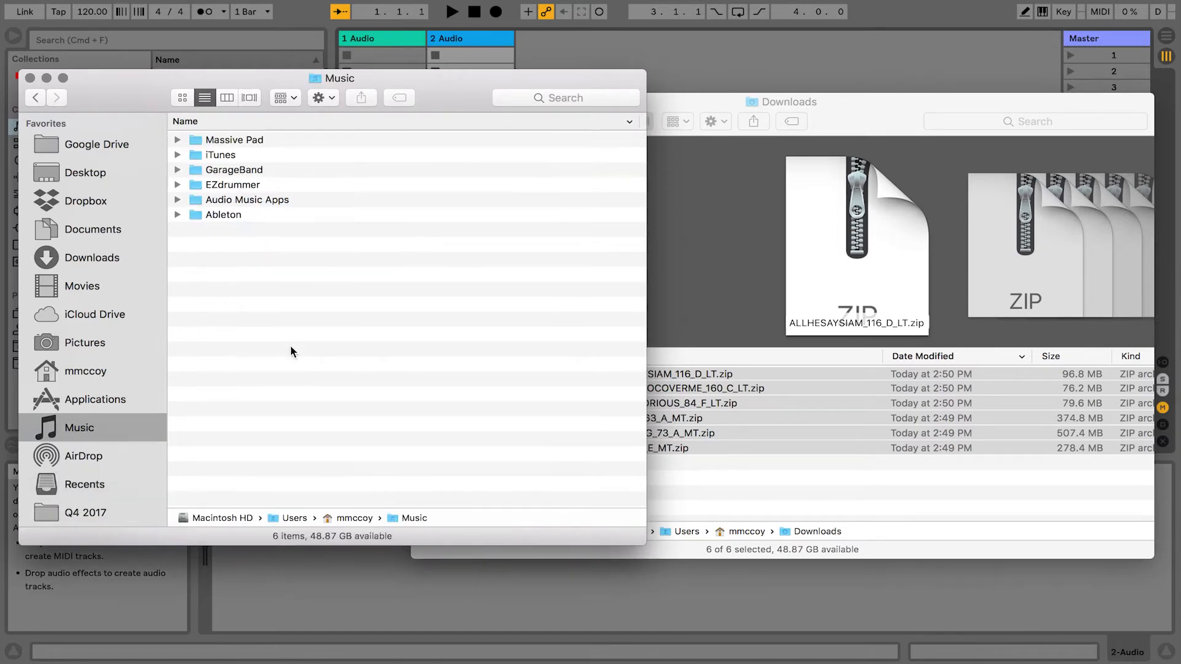
left_click(236, 269)
Step: Create and open a 'Master Track Library' folder in Music, then move the six zip archives into it
right_click(235, 269)
left_click(257, 272)
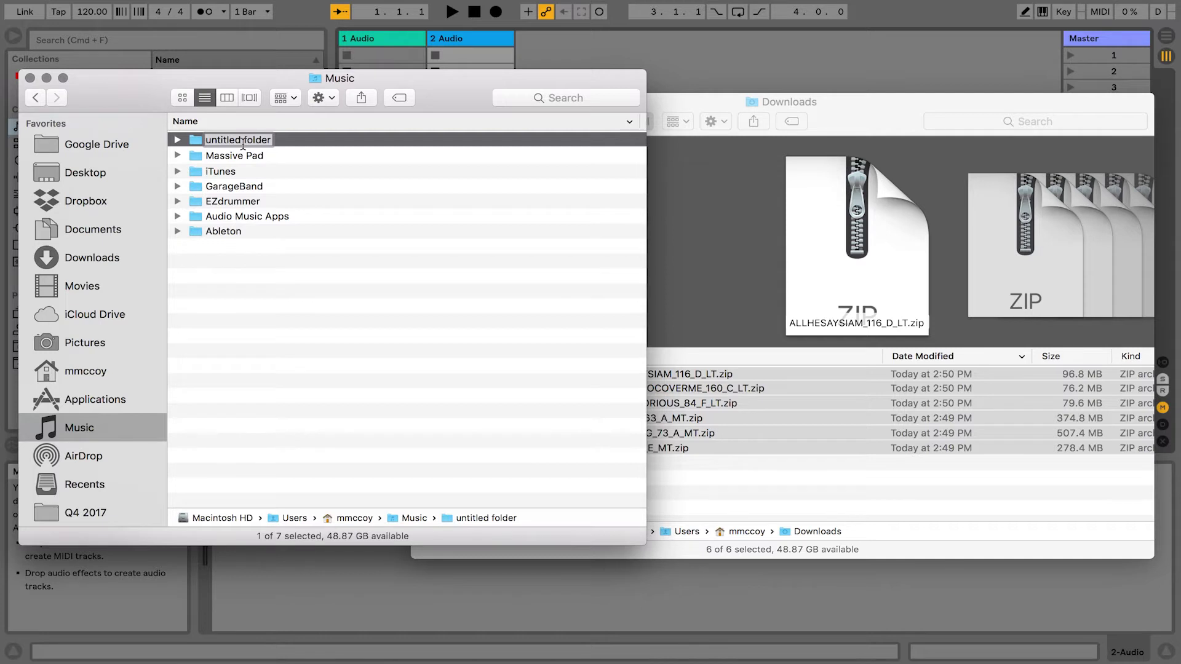
type("Master Track")
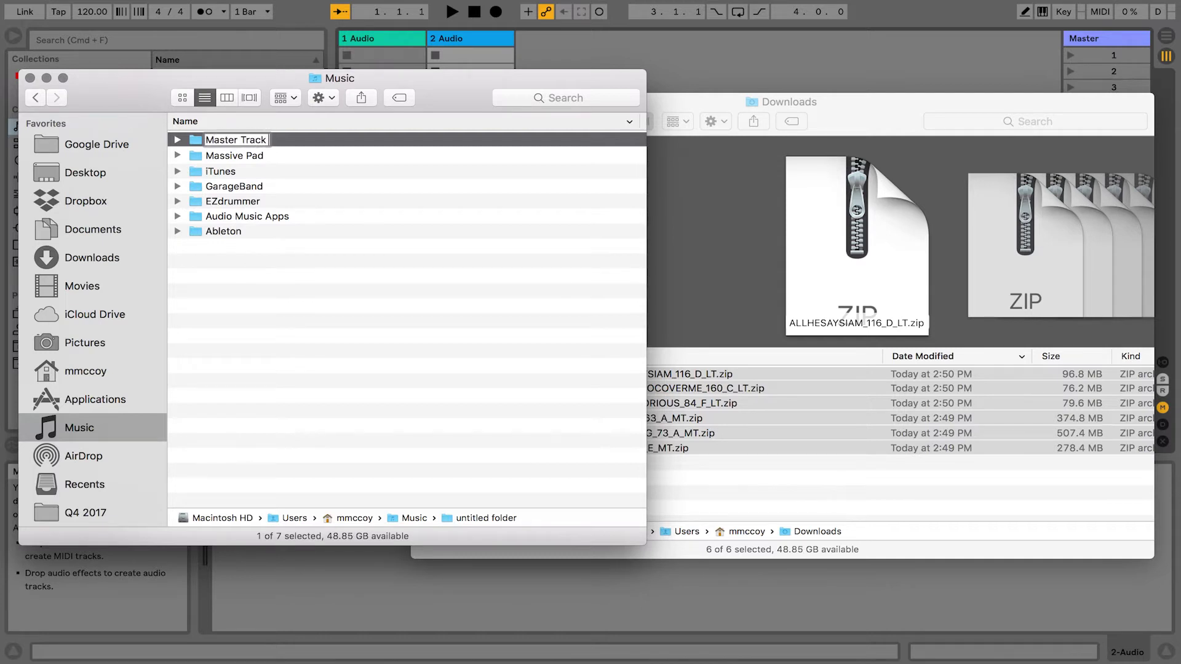
type(" Librar")
key("BackSpace")
key("BackSpace")
key("BackSpace")
key("BackSpace")
key("BackSpace")
type("ibrary")
key("Return")
double_click(245, 139)
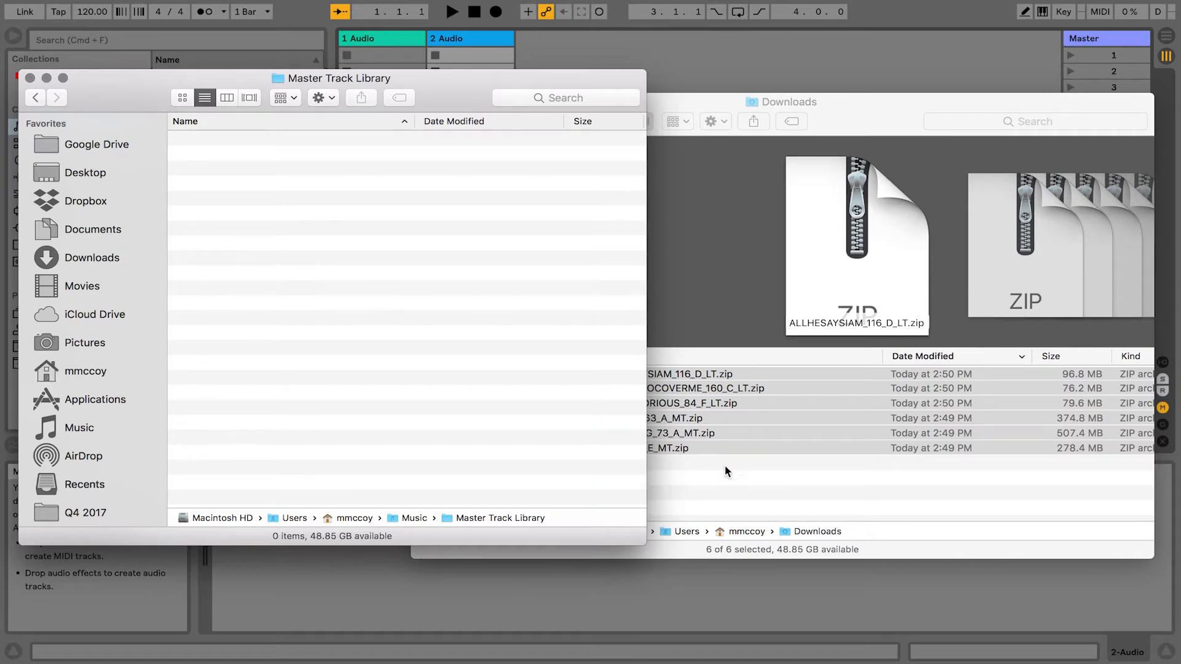
left_click_drag(668, 410, 286, 275)
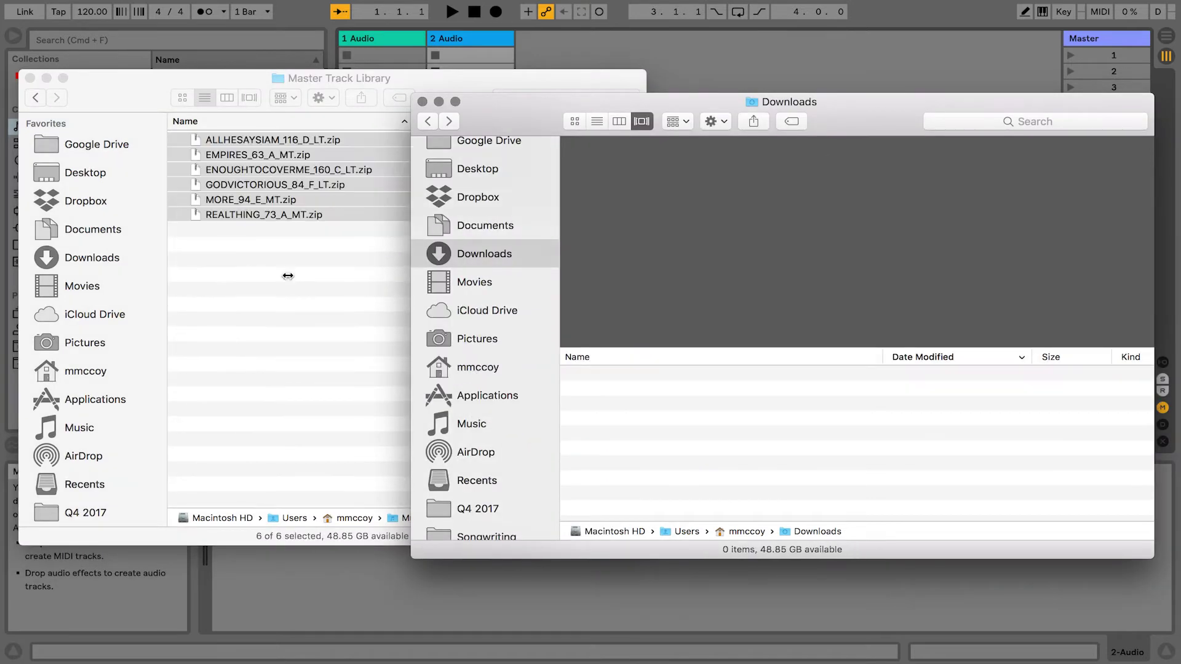
Step: Close the empty Downloads window and unzip all six archives in Master Track Library at once
left_click(422, 101)
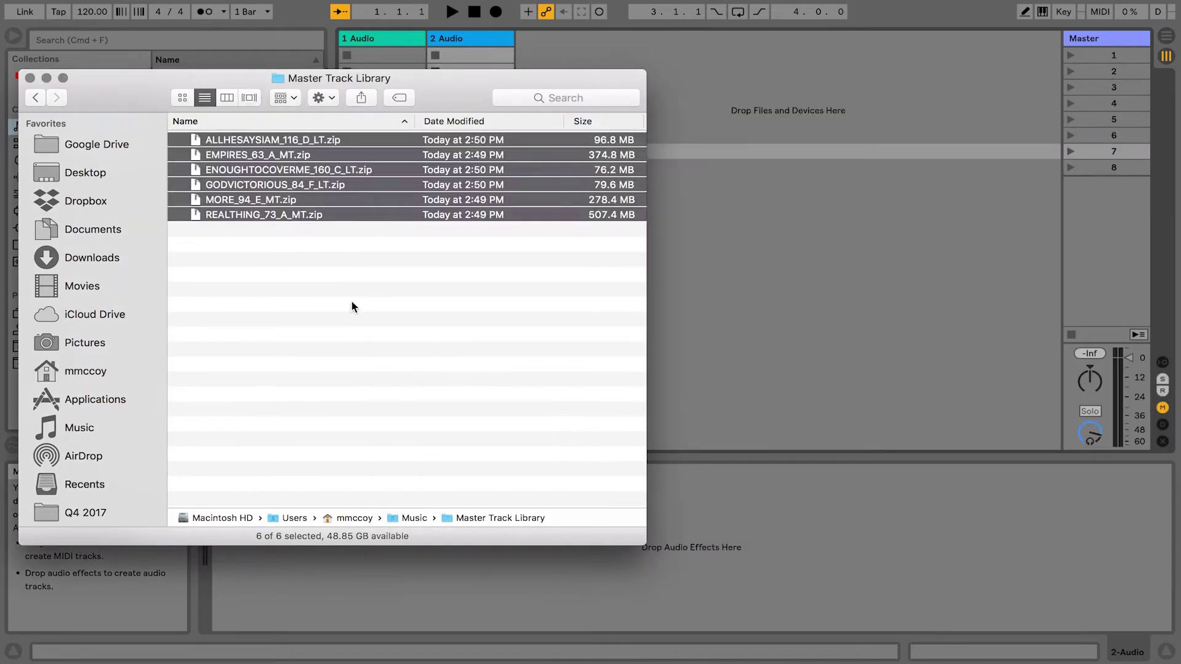
left_click(350, 309)
left_click_drag(444, 105, 592, 122)
key("super+a")
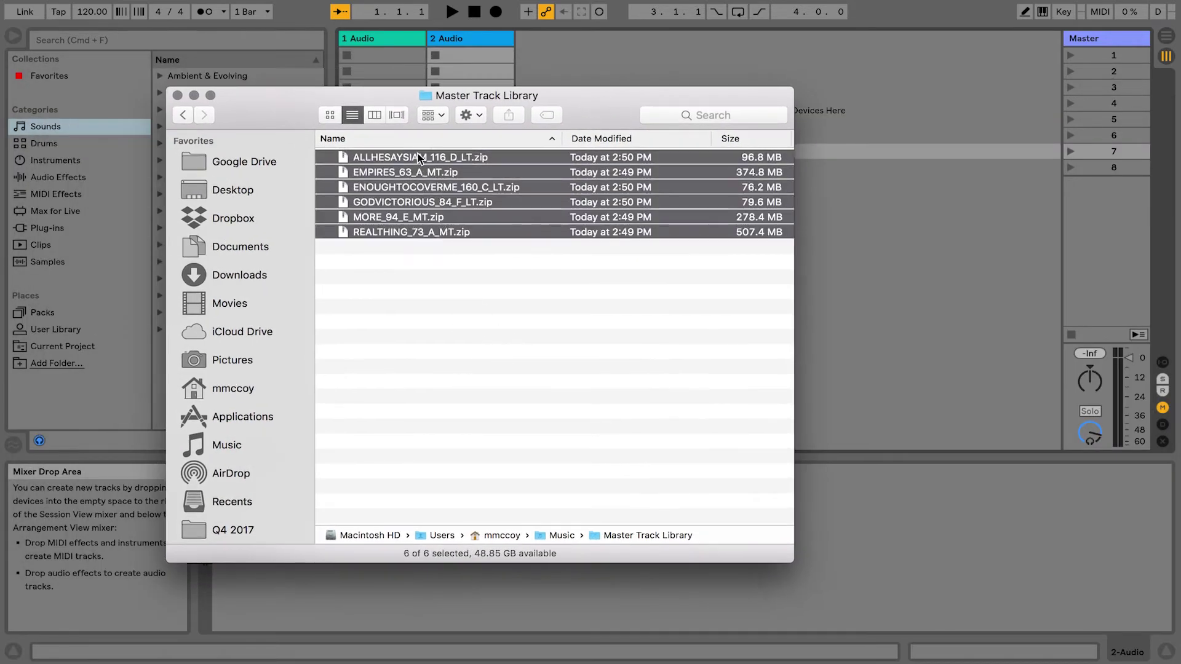
right_click(414, 170)
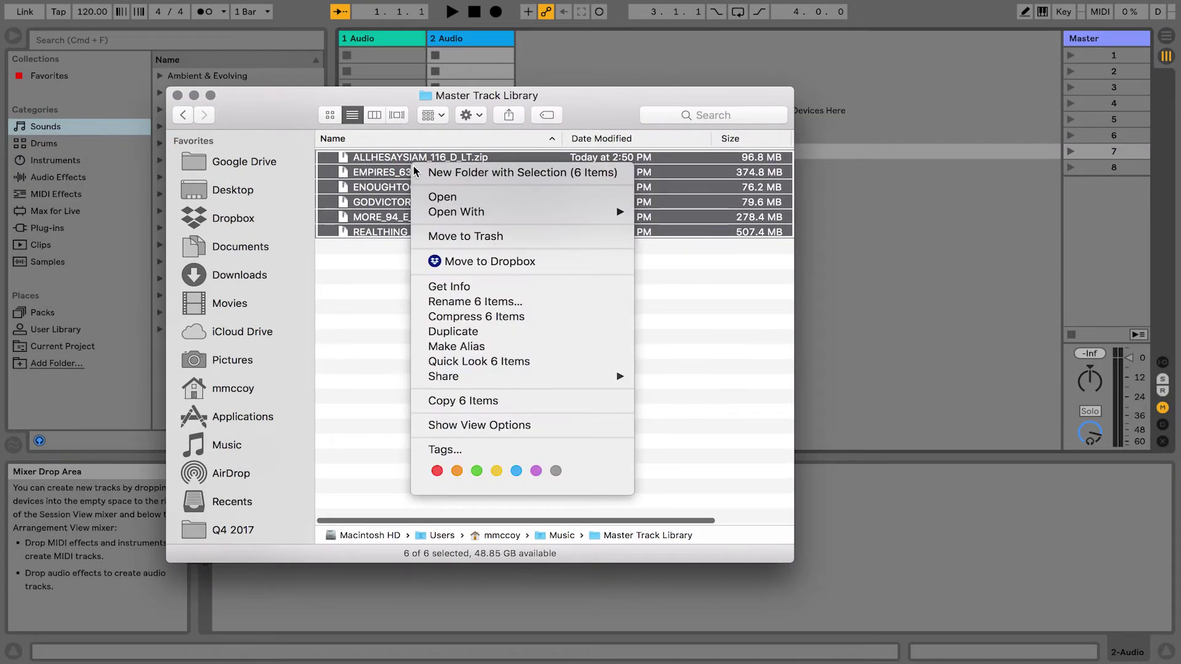
left_click(438, 195)
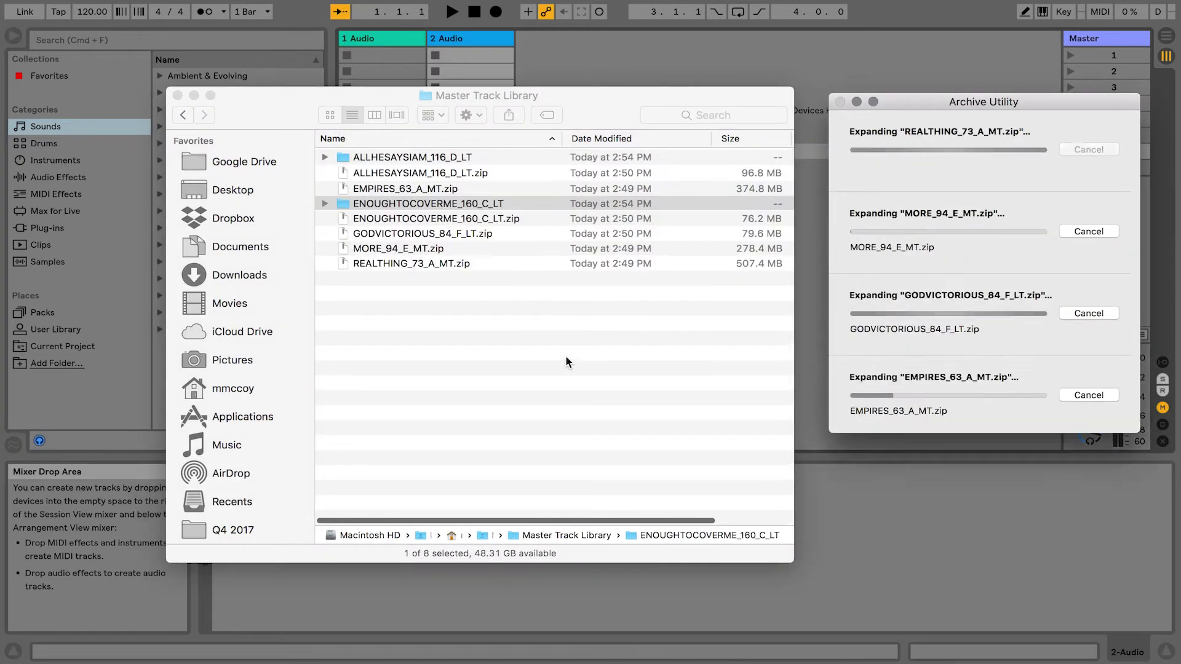
left_click(447, 326)
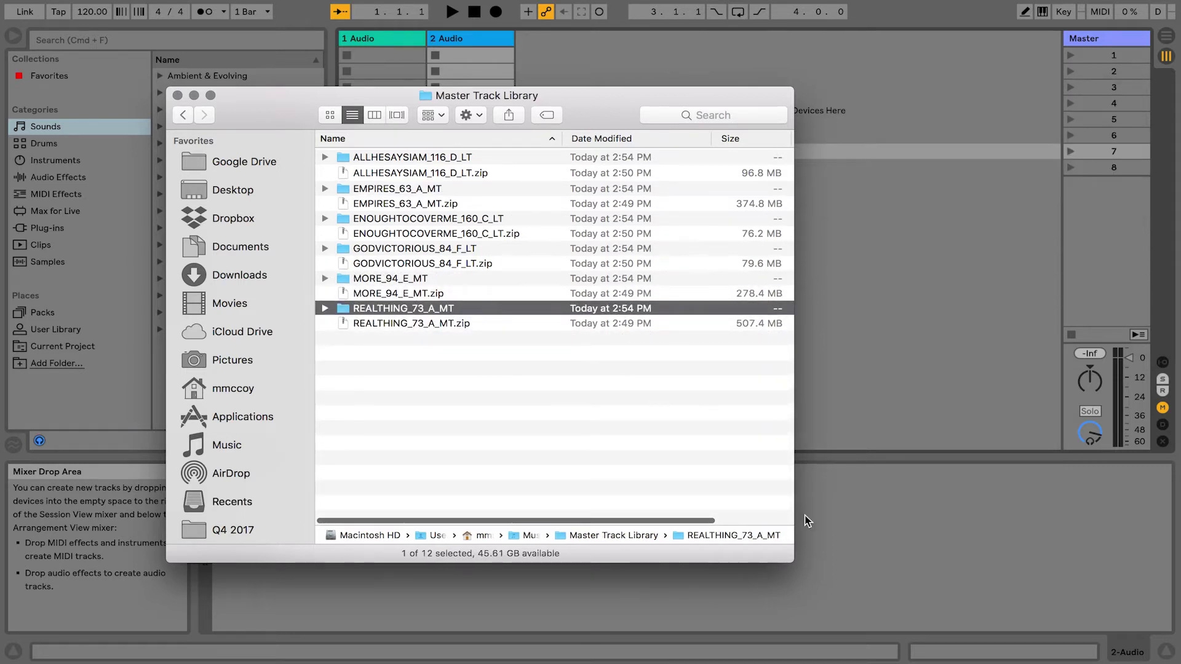
Step: Sort Master Track Library by kind and delete the six original zip archives
left_click_drag(793, 555, 921, 539)
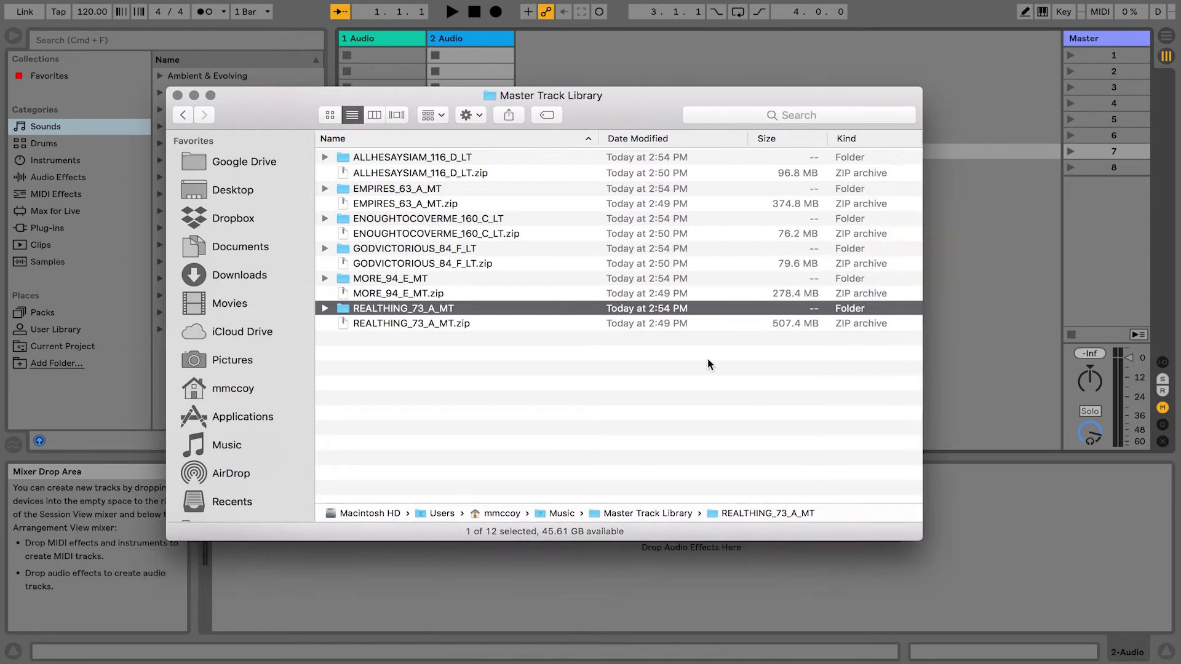
left_click(840, 143)
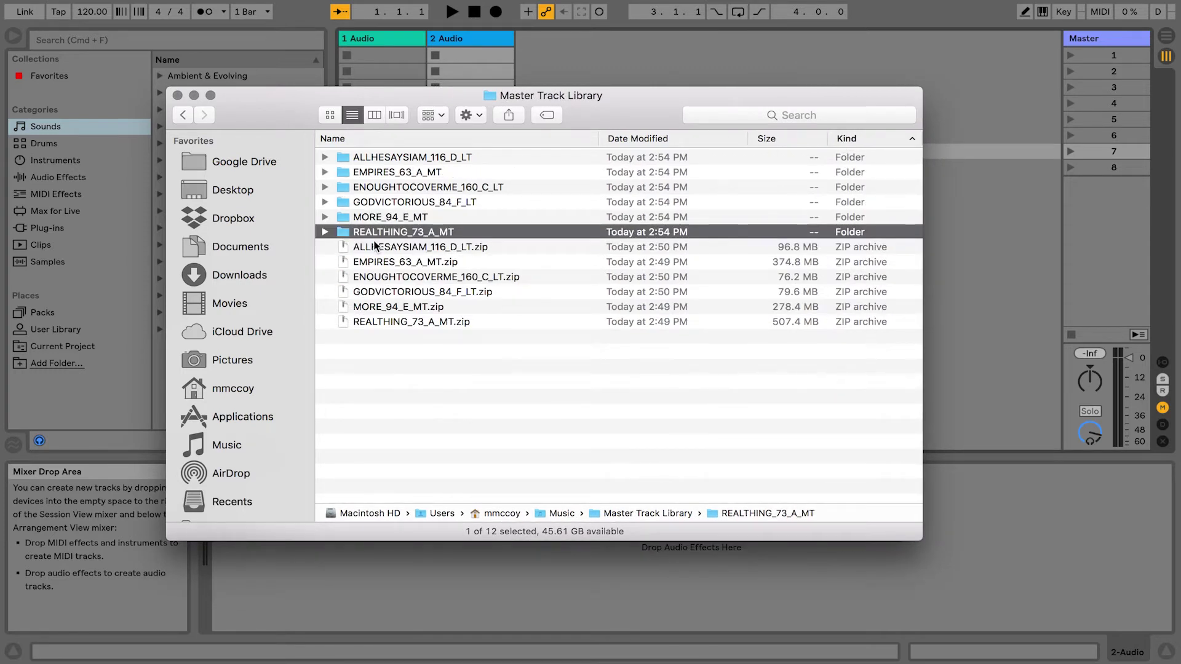
left_click_drag(398, 355, 370, 249)
key("super+BackSpace")
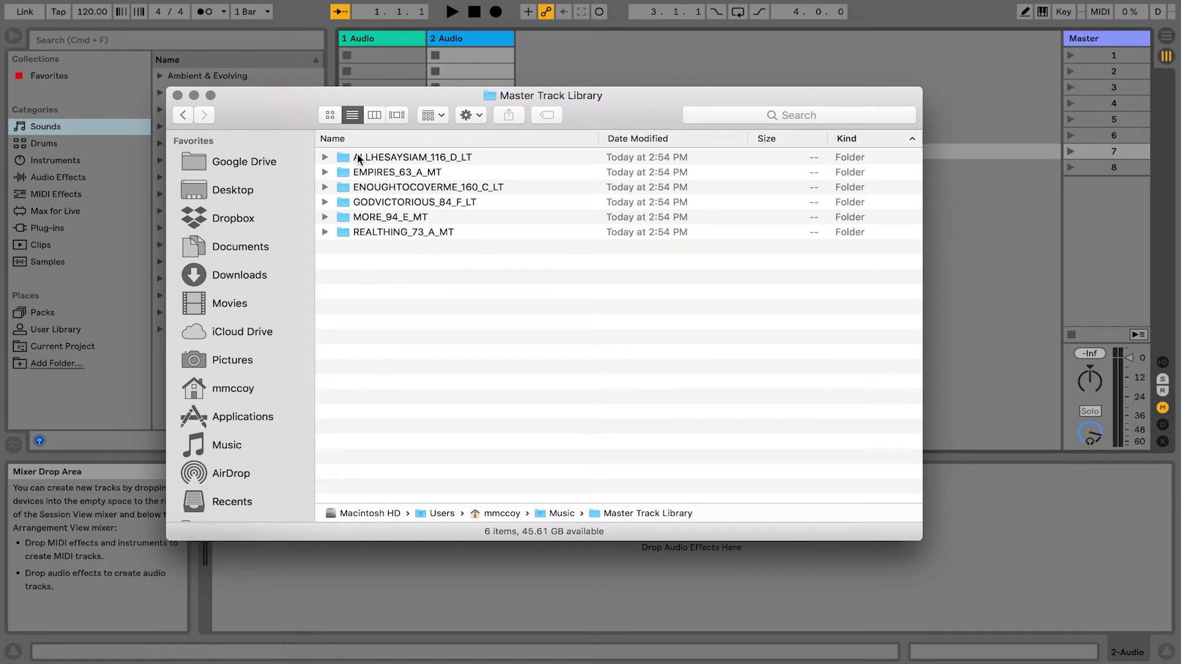
Step: Sort by name and expand ALLHESAYSIAM, EMPIRES and ENOUGHTOCOVERME to view their WAVs, then collapse them
left_click(331, 135)
left_click(331, 138)
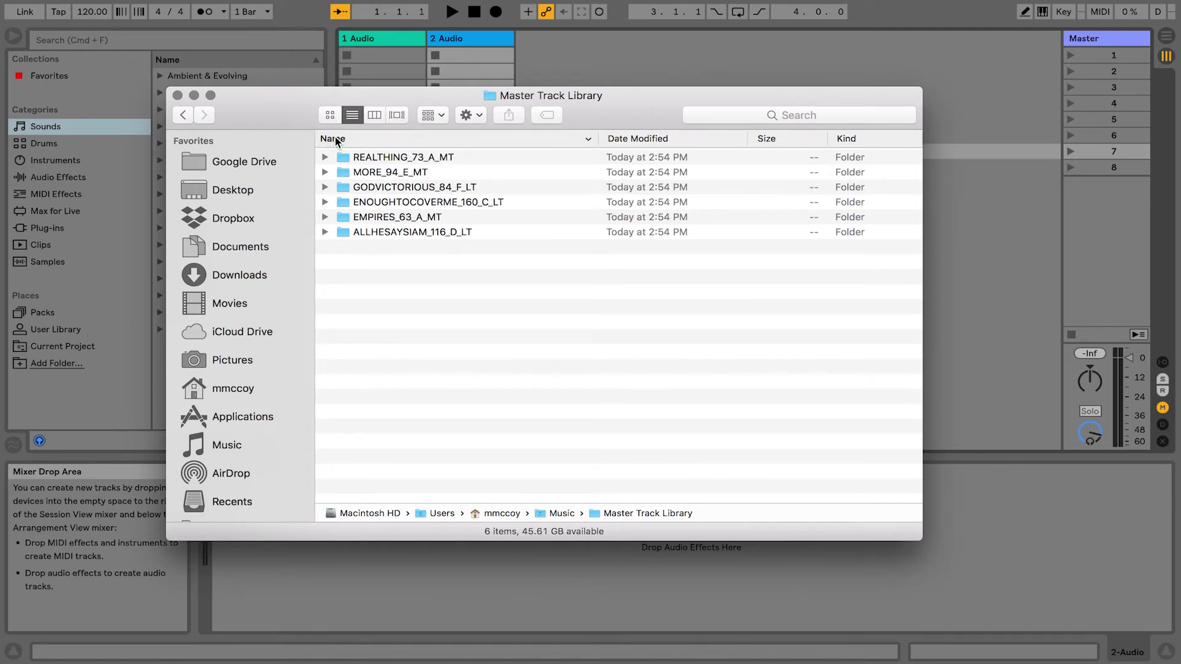
left_click(330, 138)
left_click(326, 159)
left_click(326, 158)
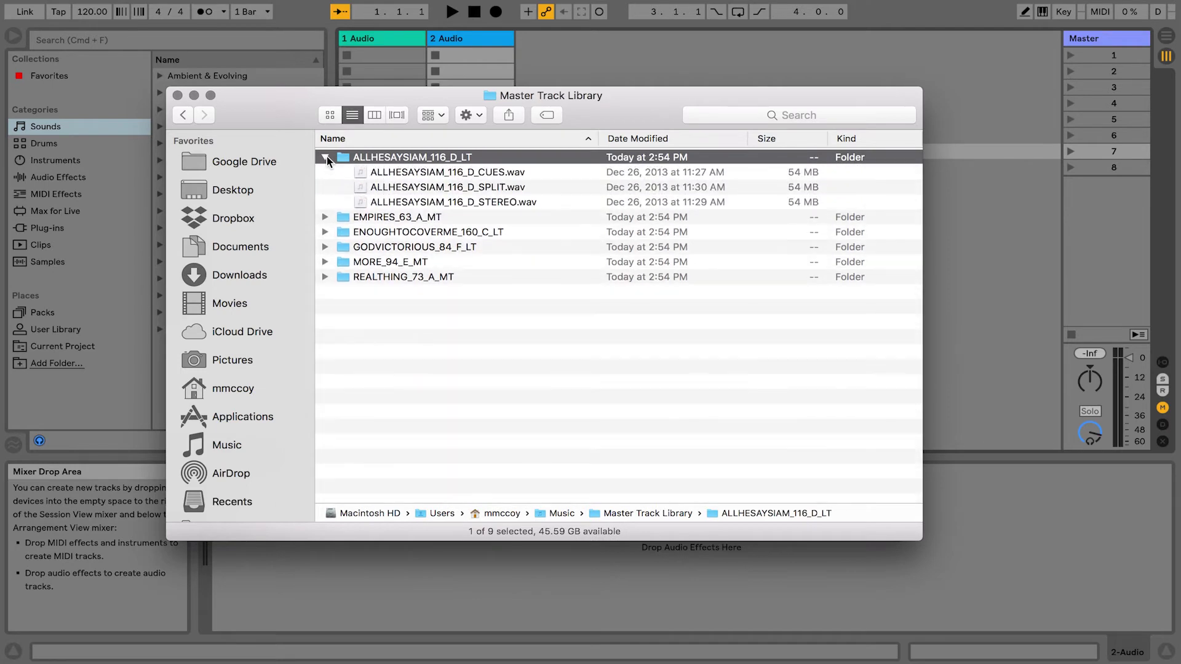
left_click(325, 158)
left_click(326, 158)
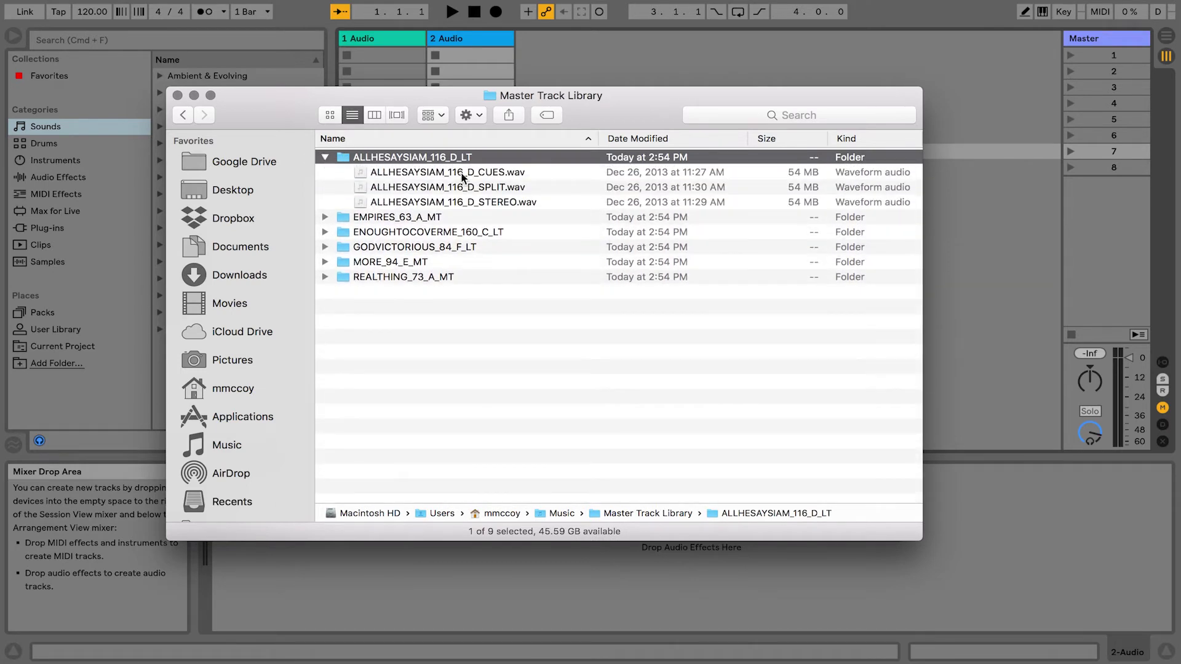
left_click(326, 158)
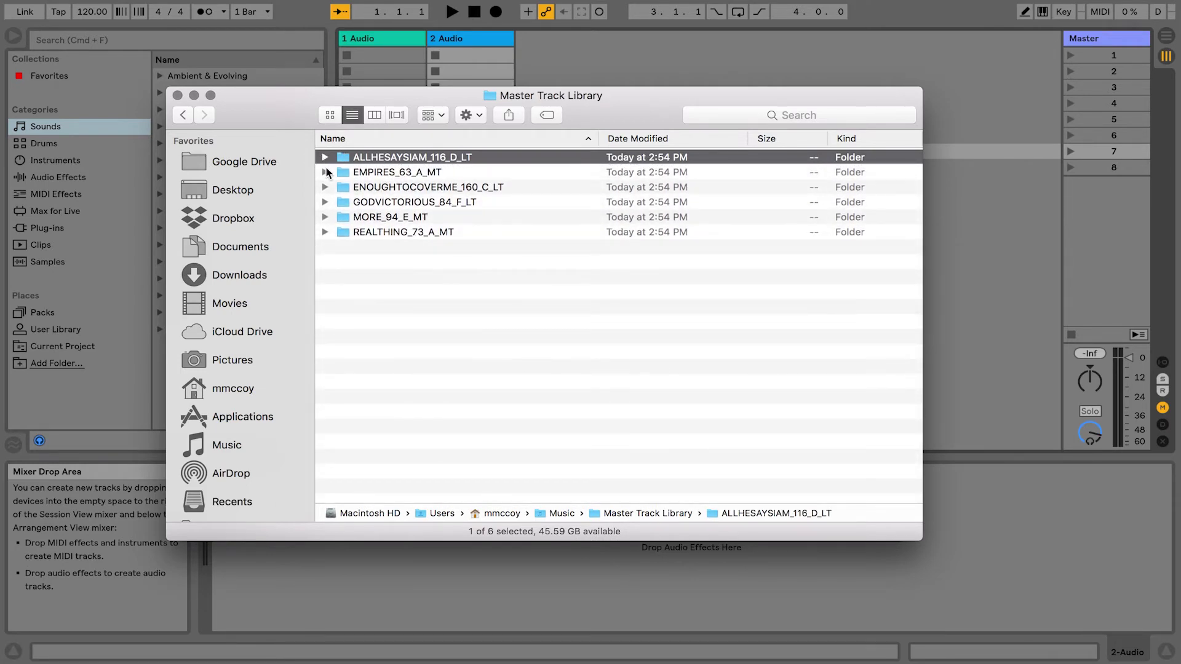
left_click(325, 173)
left_click(324, 173)
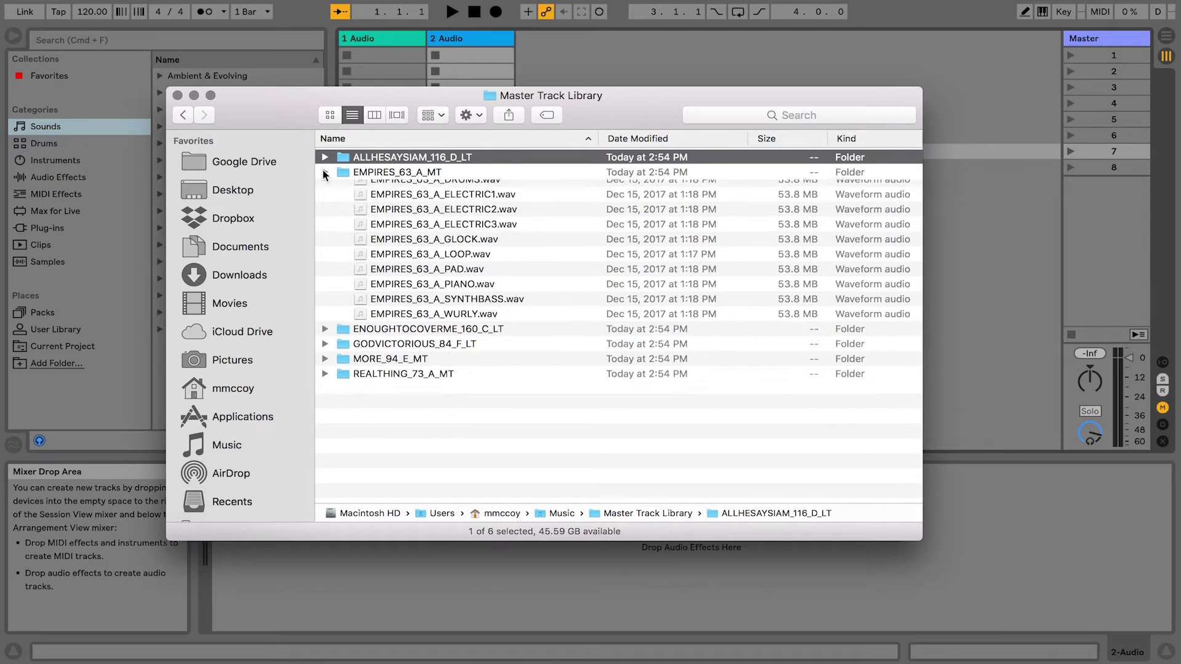
left_click(325, 187)
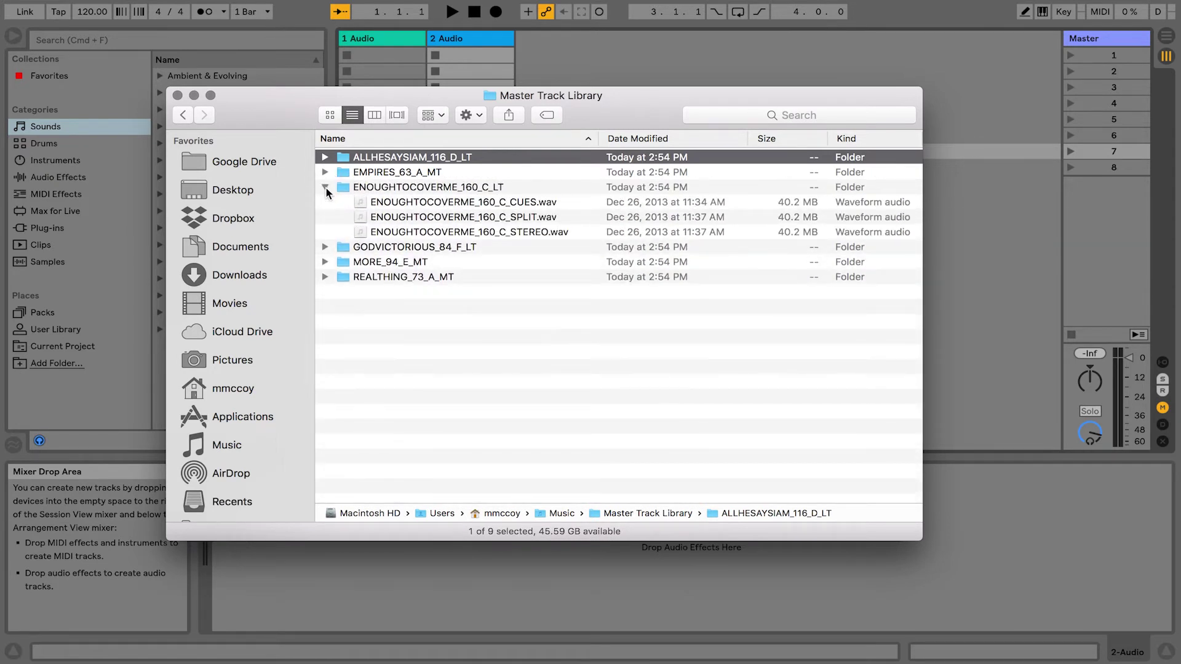
left_click(325, 187)
left_click(386, 283)
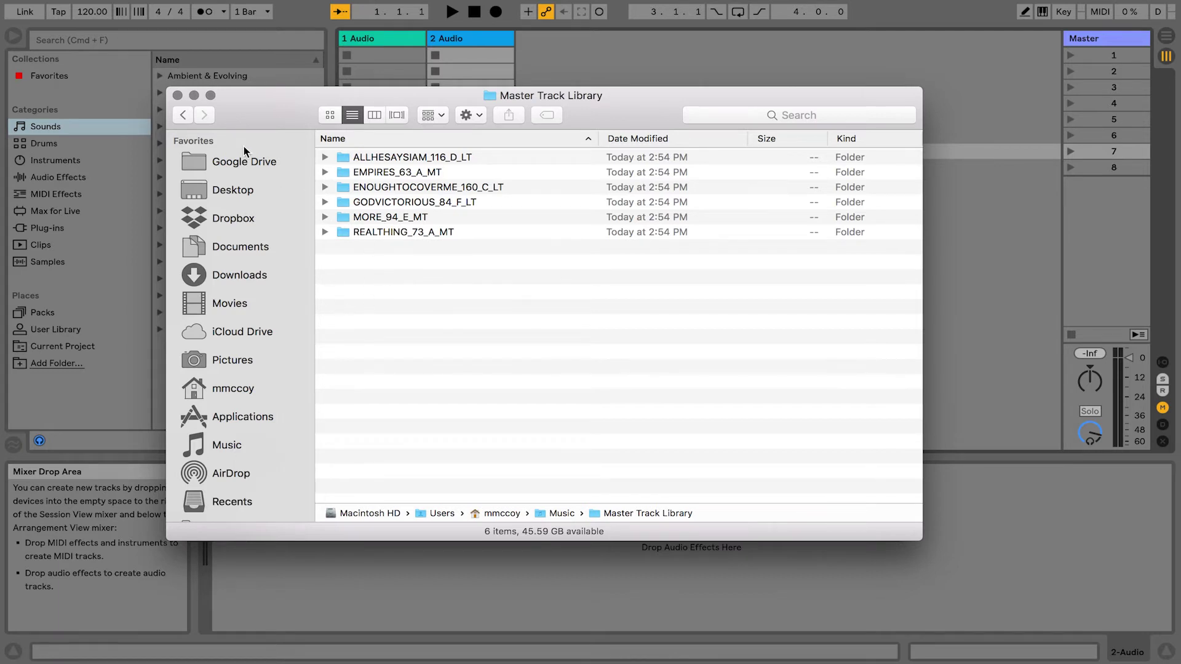
Step: Close Finder and add Music/Master Track Library to Ableton's browser Places via Add Folder
left_click(178, 96)
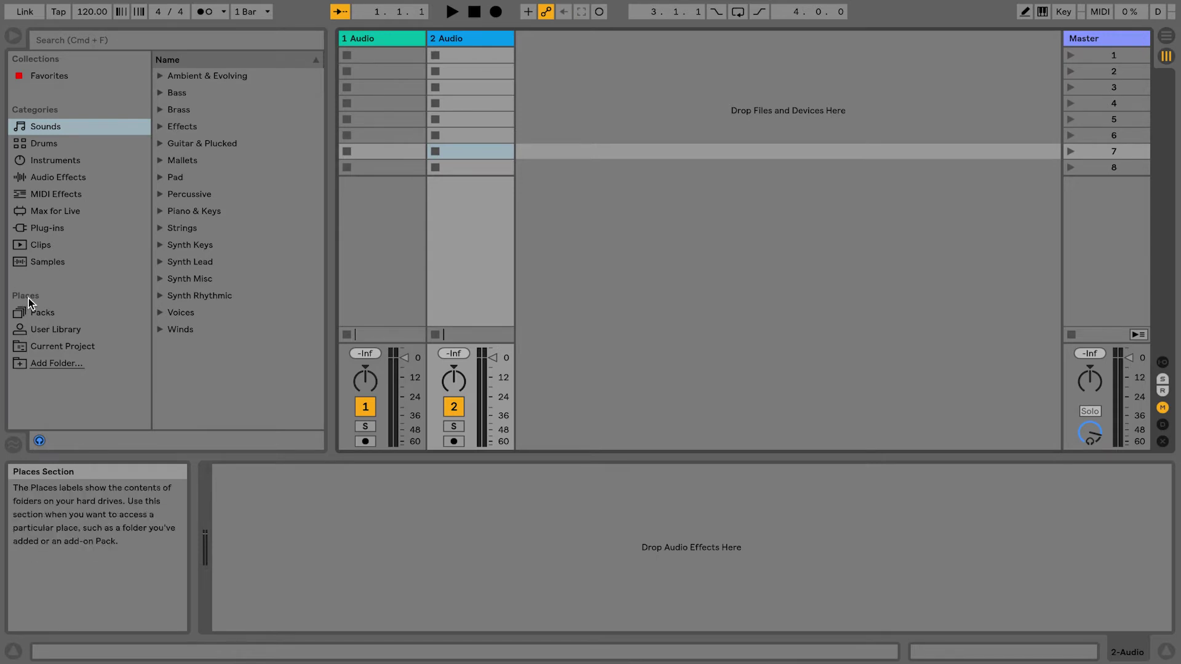
left_click(48, 364)
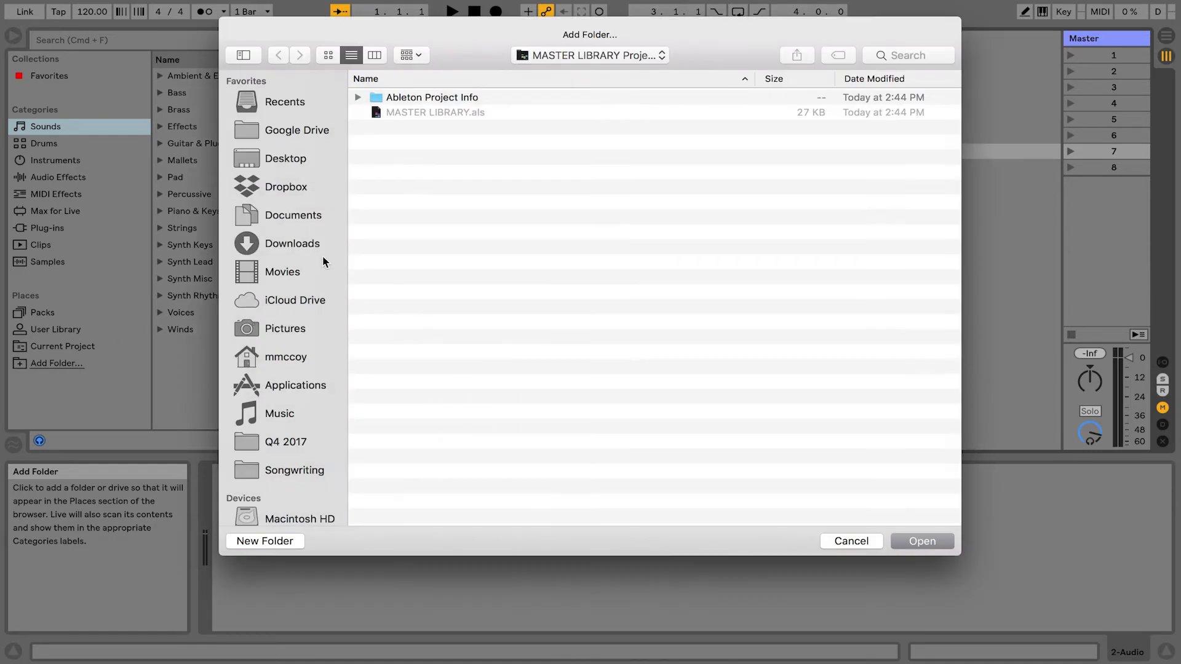
left_click(305, 412)
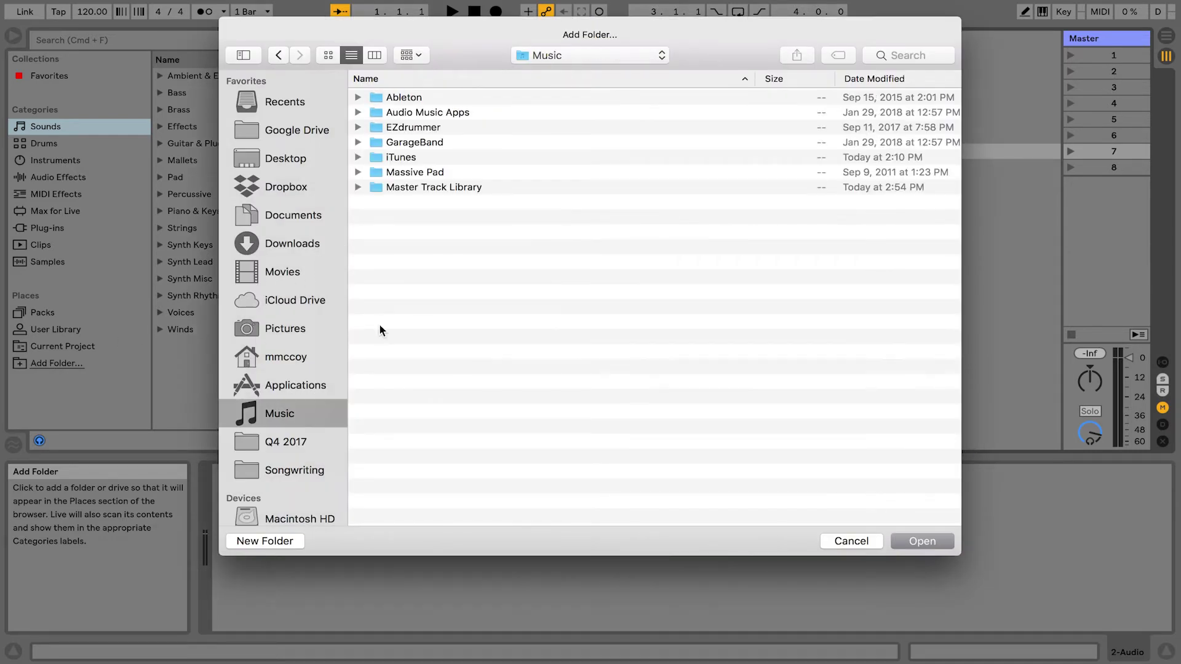
left_click(410, 188)
left_click(916, 541)
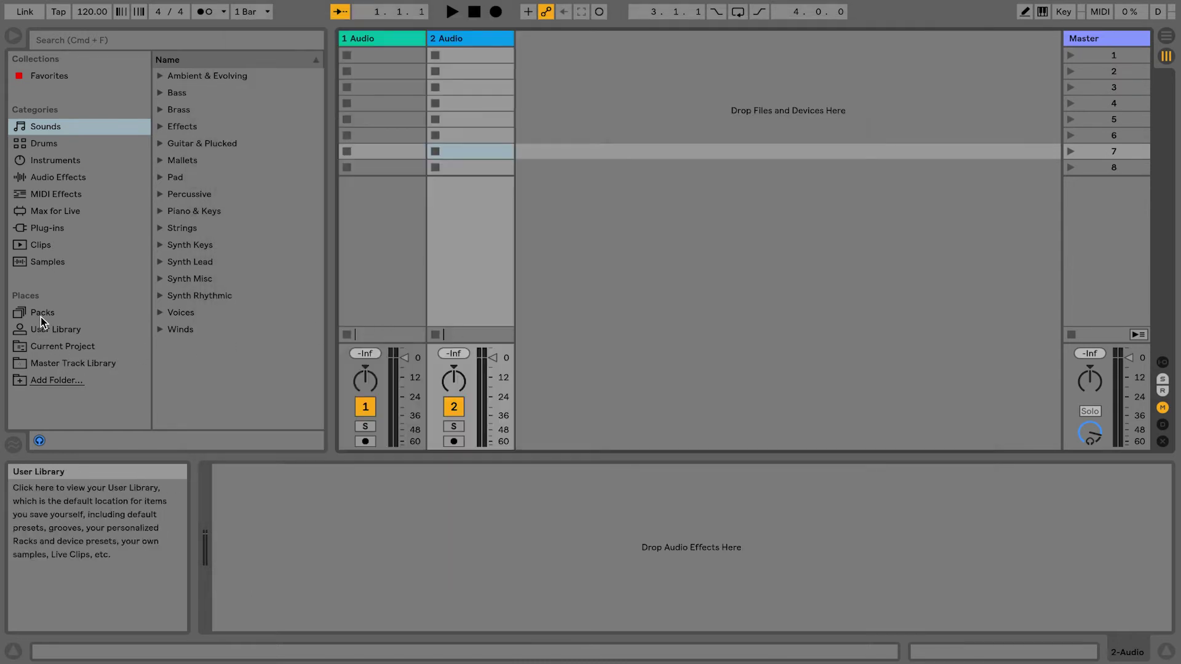
Step: Load REALTHING_73_A_MT's CUES file and its eight stems into the first row on separate tracks
left_click(47, 364)
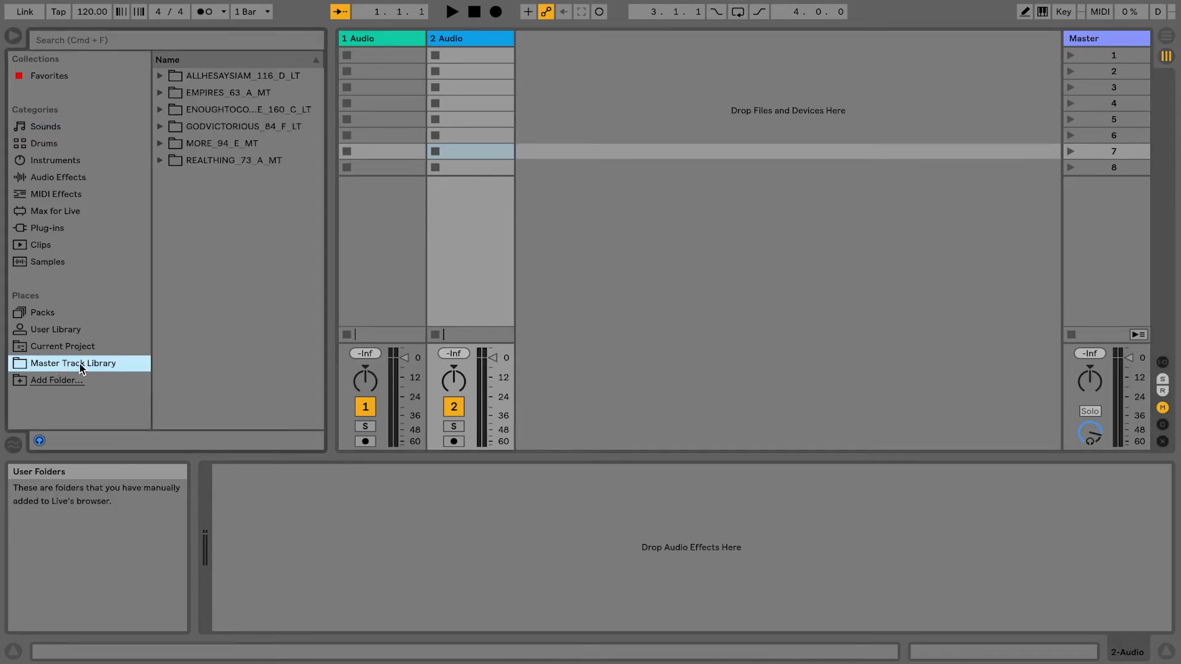
left_click_drag(326, 230, 345, 231)
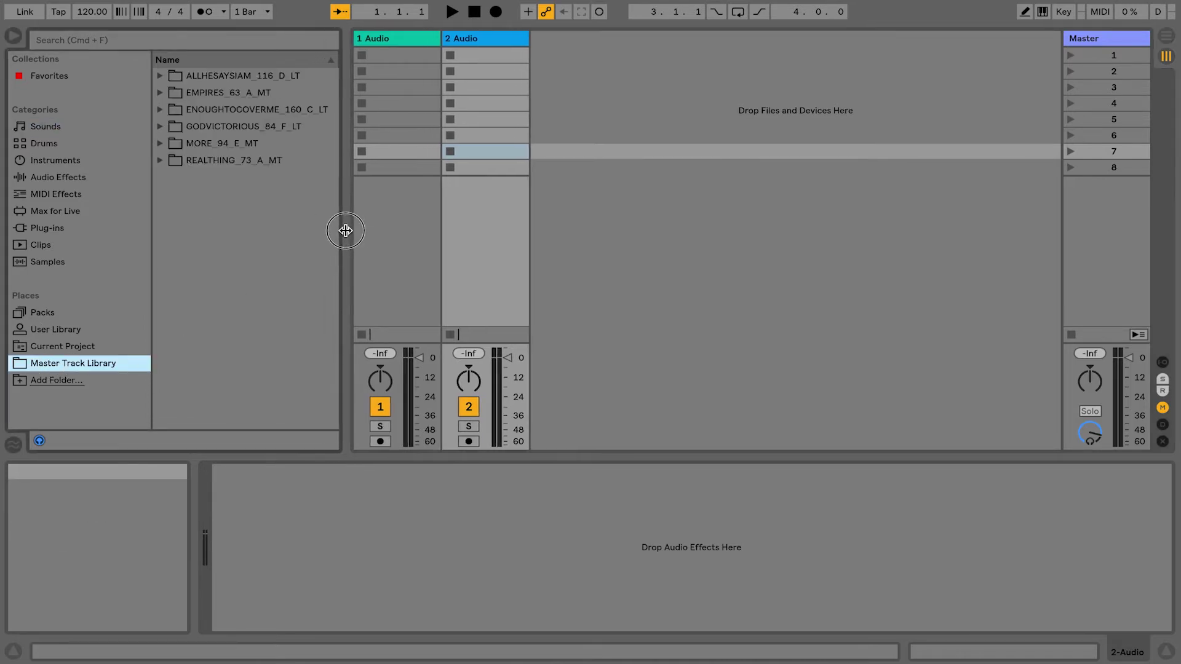
left_click(161, 92)
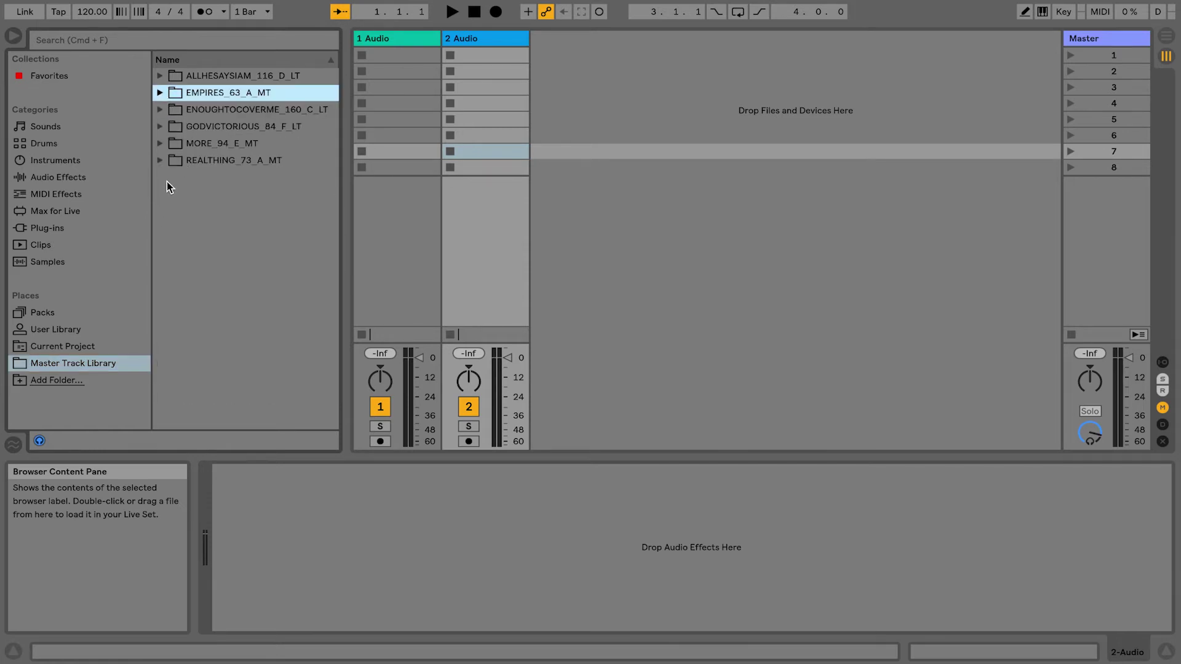
left_click(163, 159)
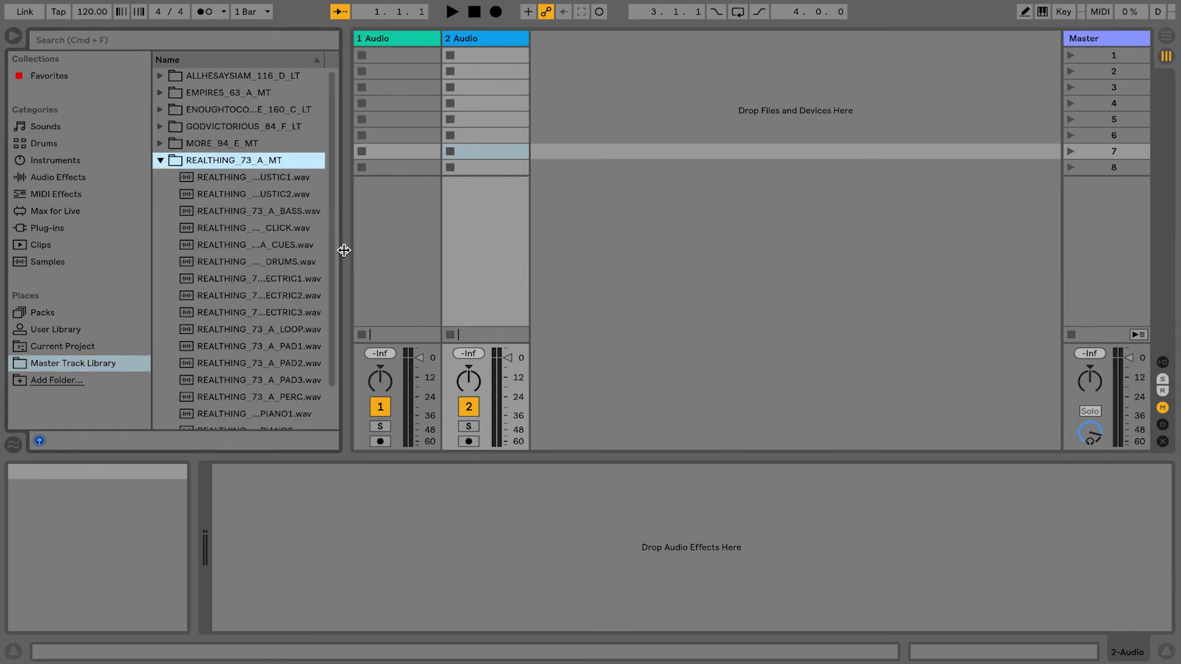
left_click_drag(340, 246, 408, 246)
left_click_drag(295, 245, 488, 61)
left_click(270, 177)
left_click(286, 295, "shift")
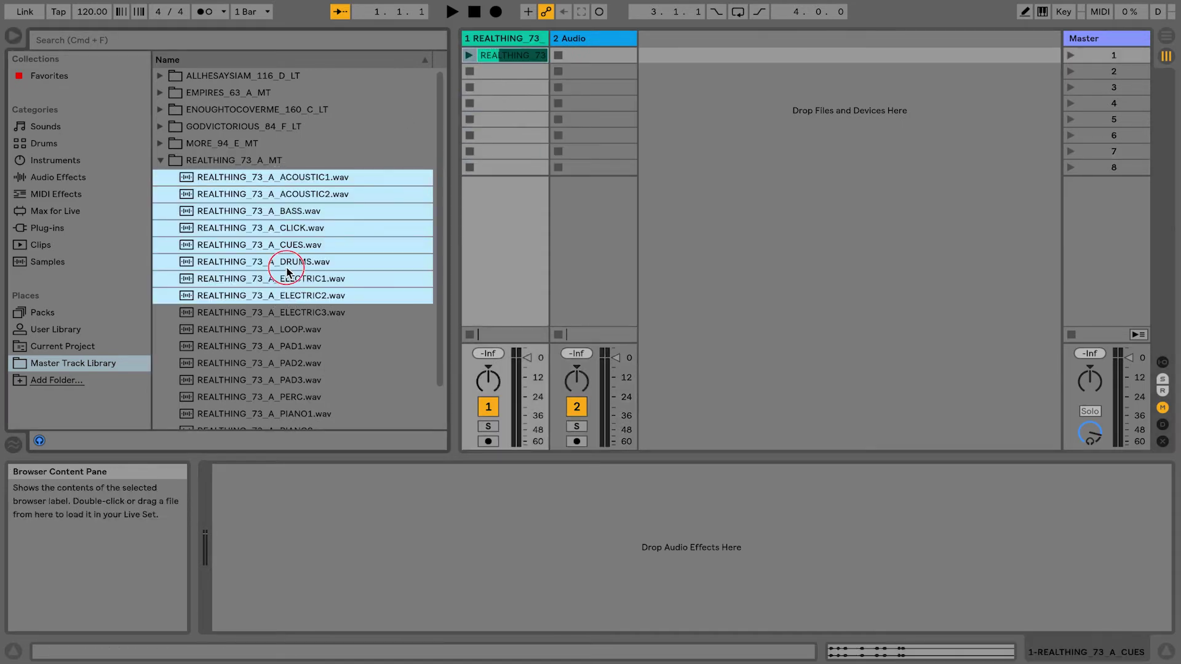
left_click_drag(283, 261, 588, 54)
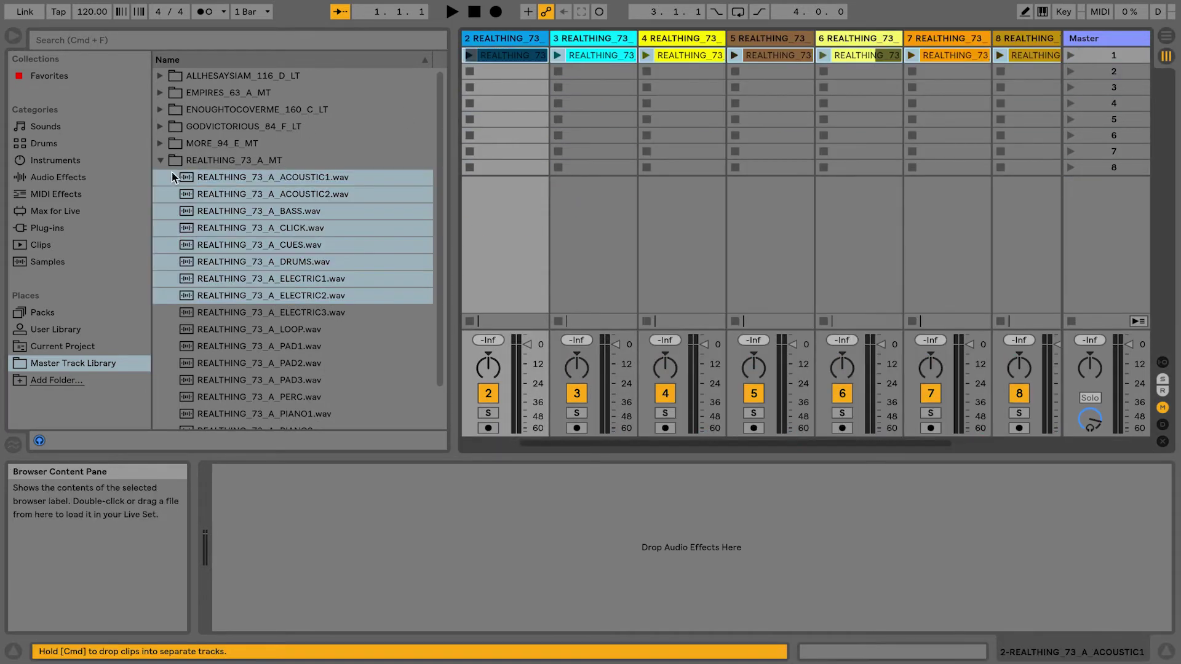
Step: Load five MORE_94_E_MT files, ACOUSTIC1 through CUES, into the second row
left_click(161, 159)
left_click(159, 143)
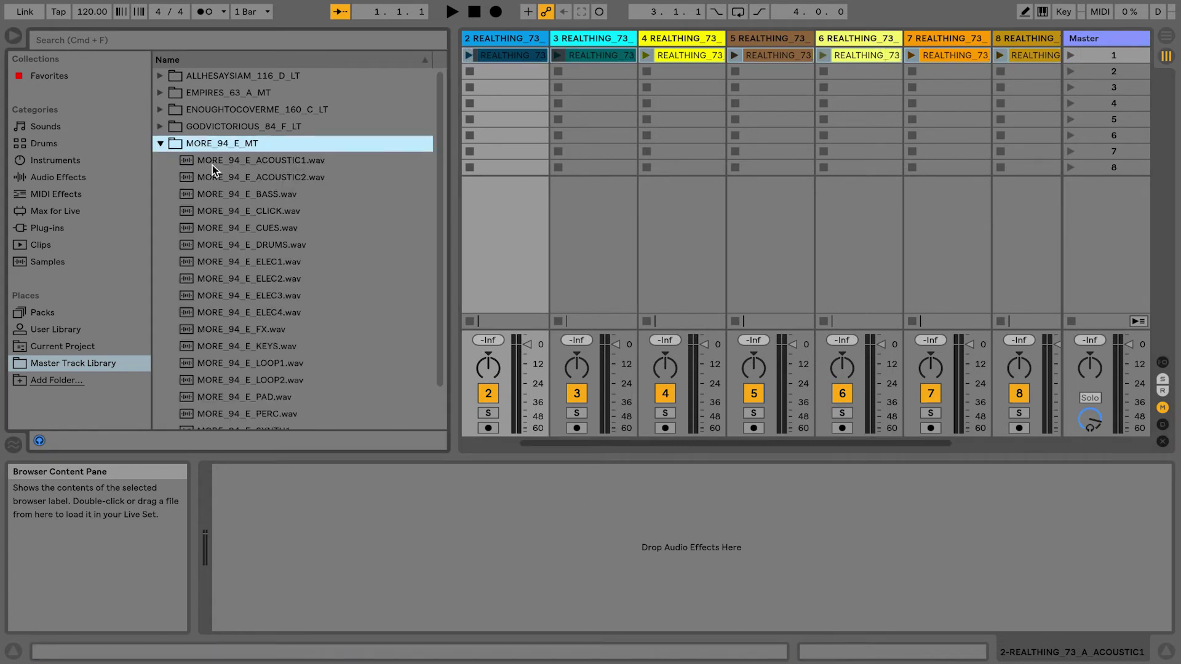
left_click(217, 164)
left_click(217, 228, "shift")
left_click_drag(216, 180, 523, 81)
Step: Load the three GODVICTORIOUS_84_F_LT files (CUES, SPLIT, STEREO) into the third row
left_click(160, 144)
left_click(160, 126)
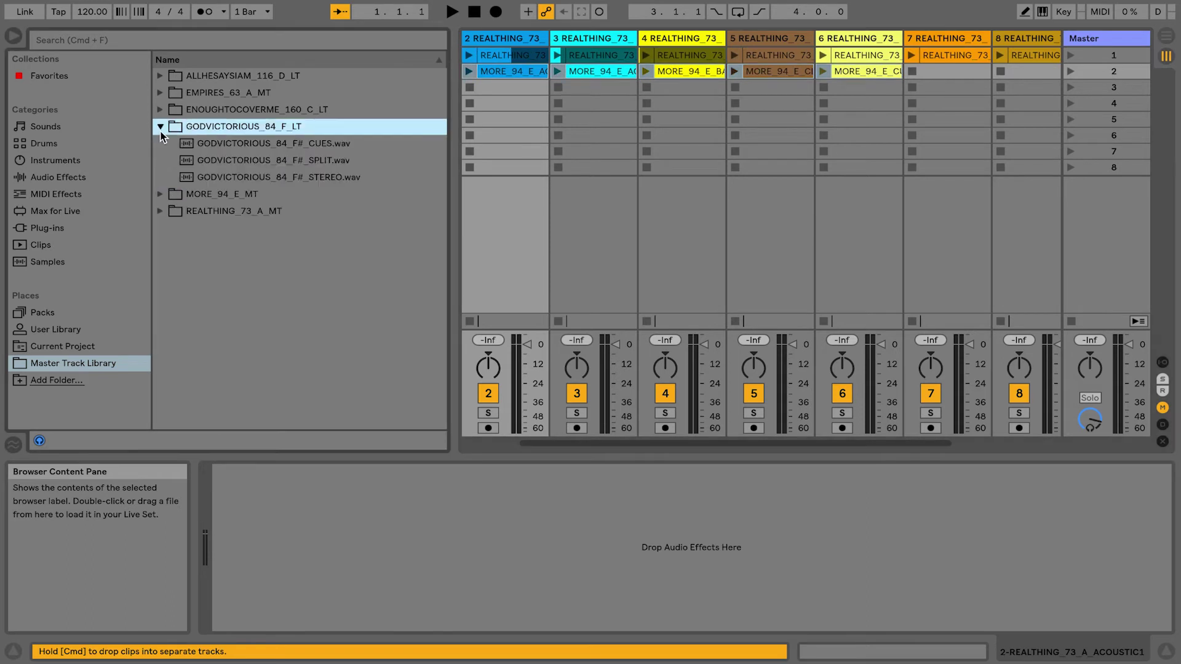
left_click(209, 149)
left_click(200, 177, "shift")
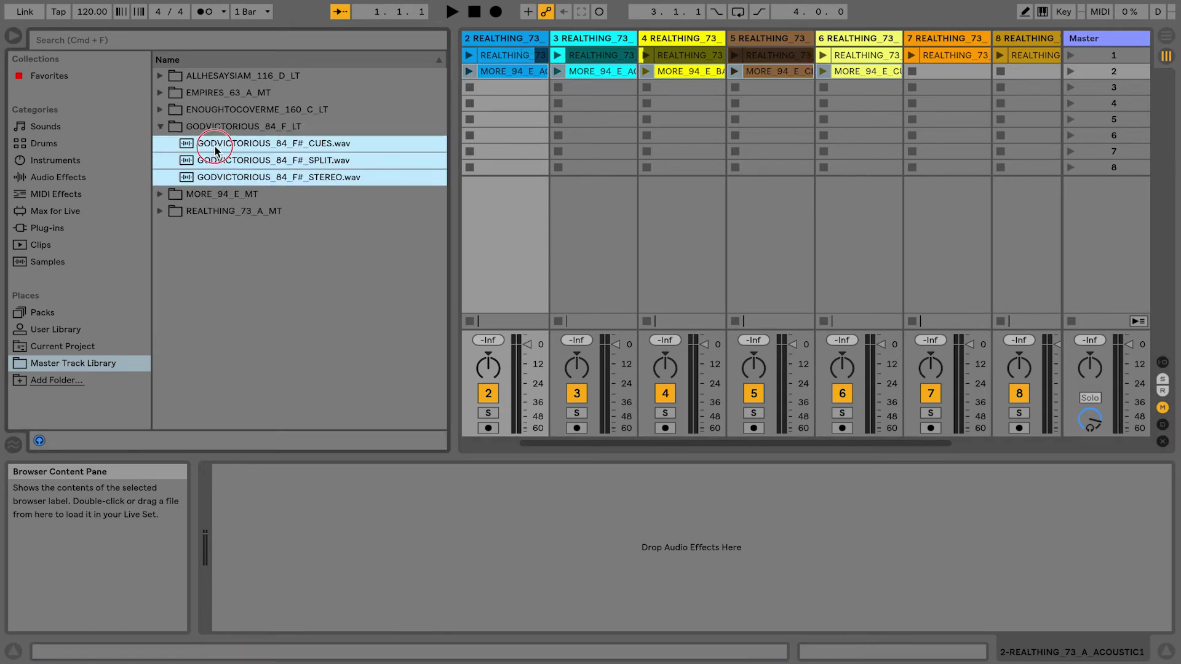
left_click_drag(214, 158, 523, 88)
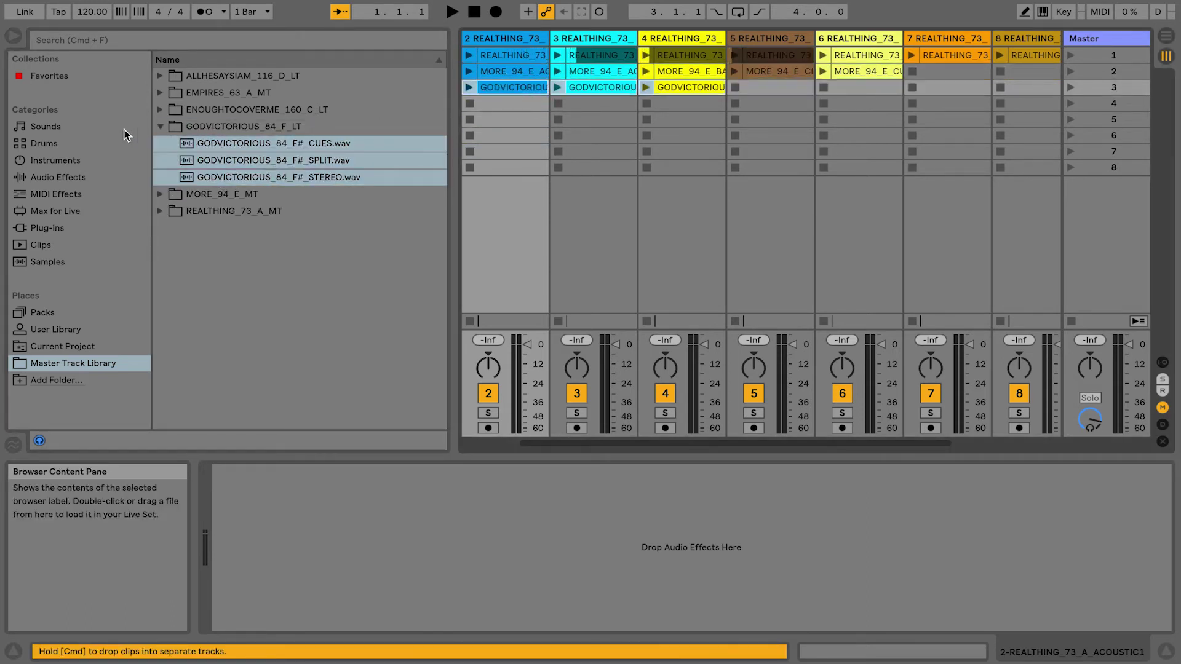
left_click(160, 126)
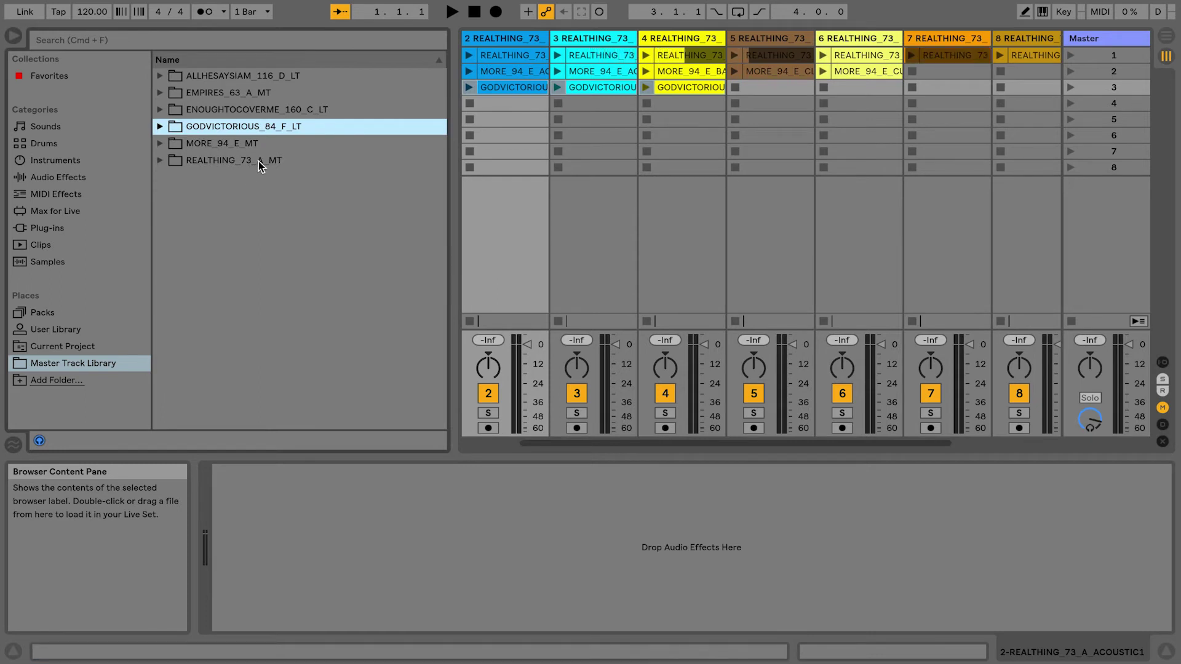
left_click(583, 168)
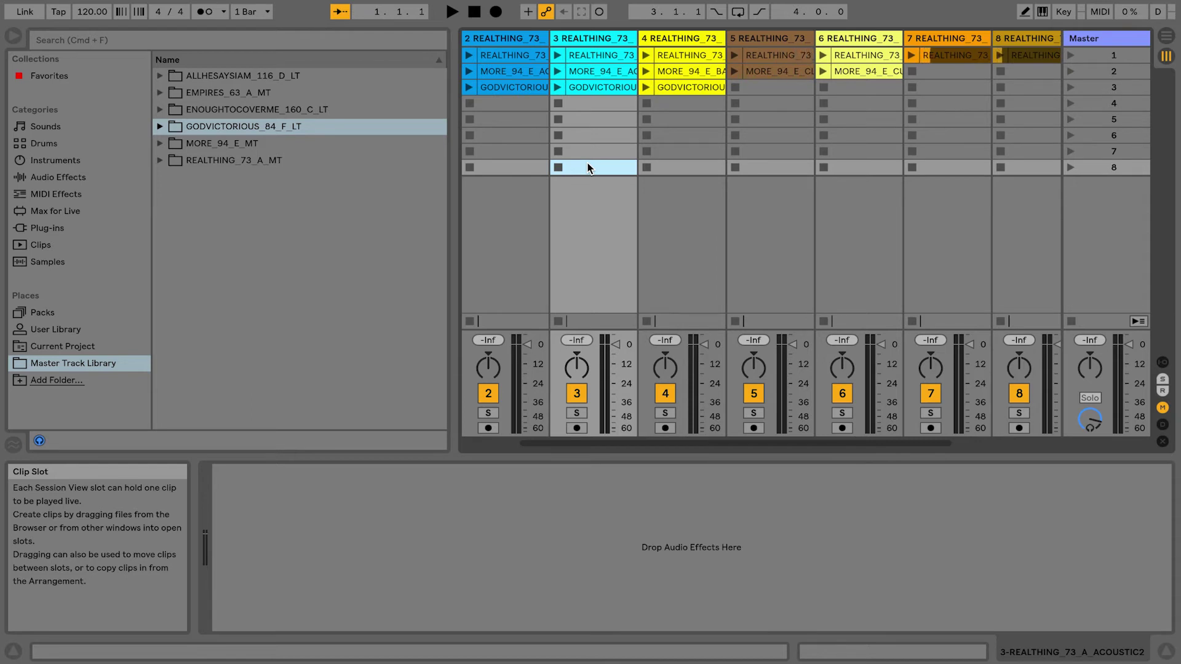
left_click(318, 132)
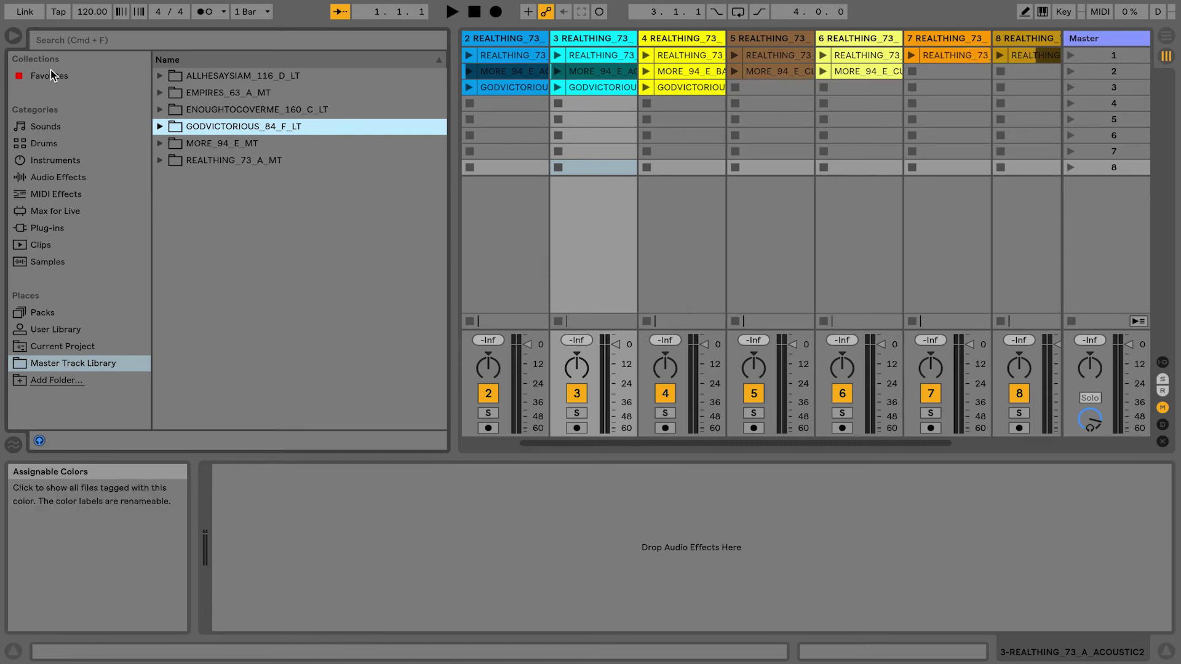
right_click(232, 83)
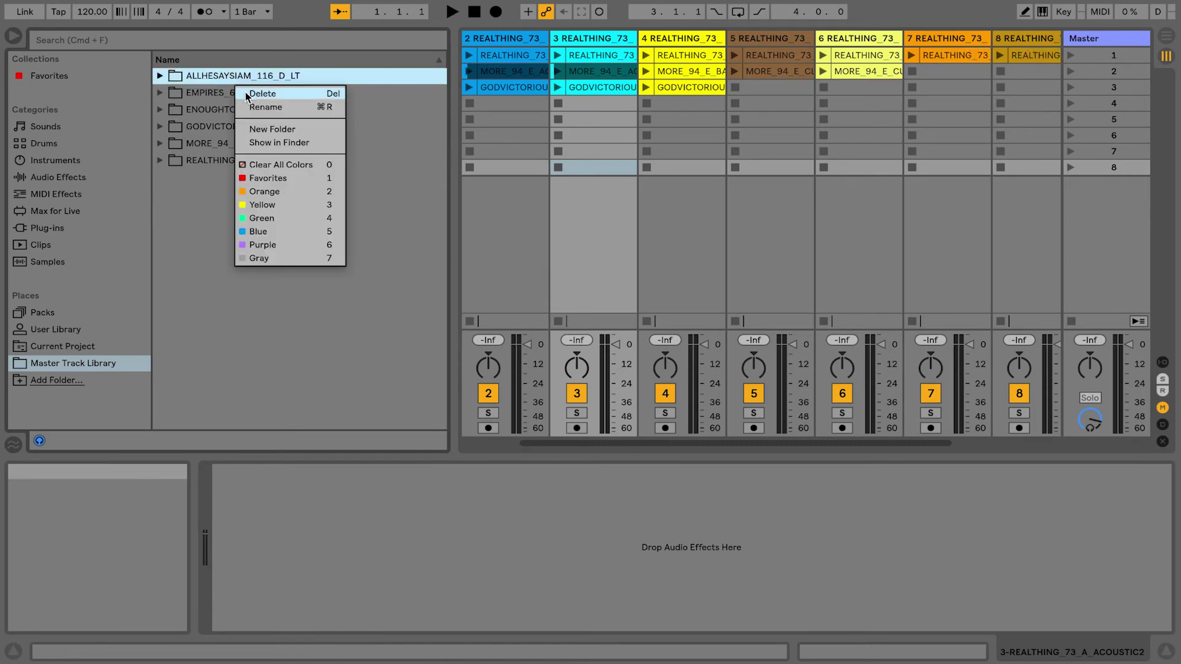
left_click(267, 323)
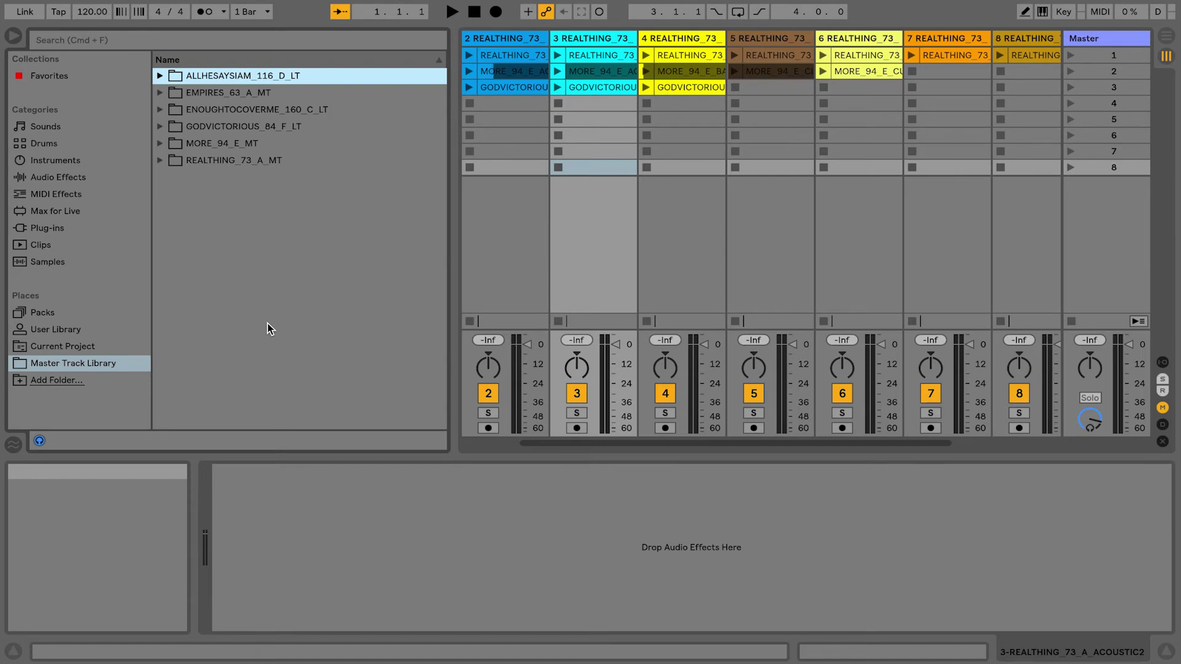
right_click(201, 77)
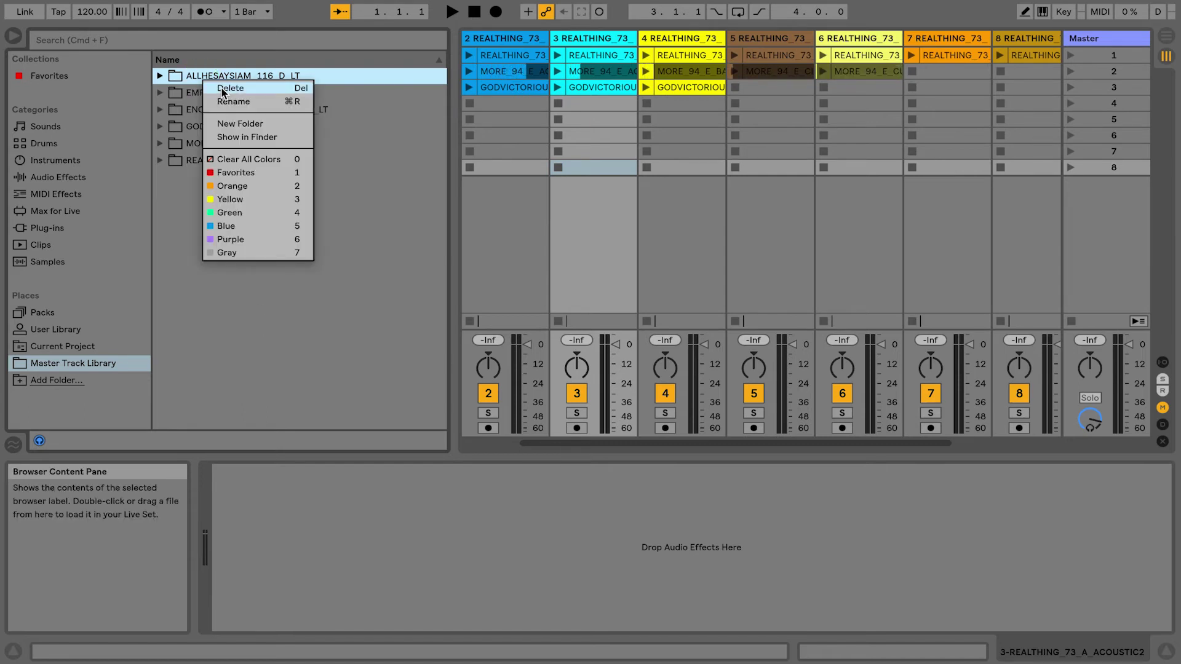
left_click(72, 86)
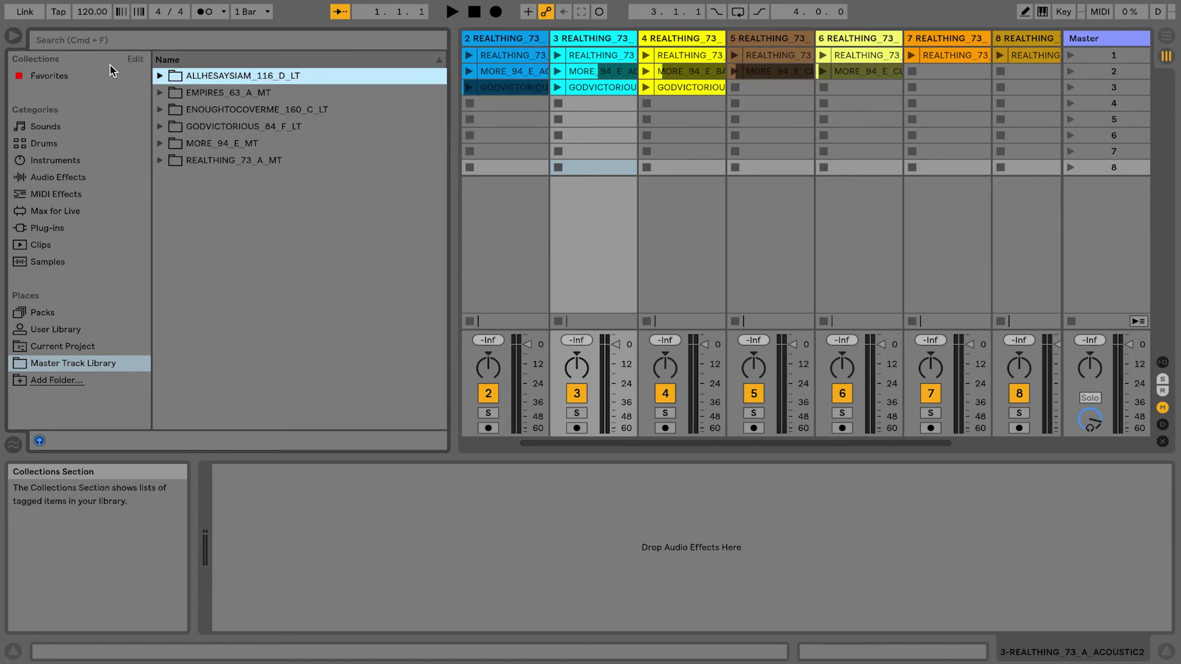
Step: Show the Orange, Yellow, Green, Blue, Purple and Gray collections in the browser sidebar
left_click(140, 62)
scroll(94, 117, "up", 3)
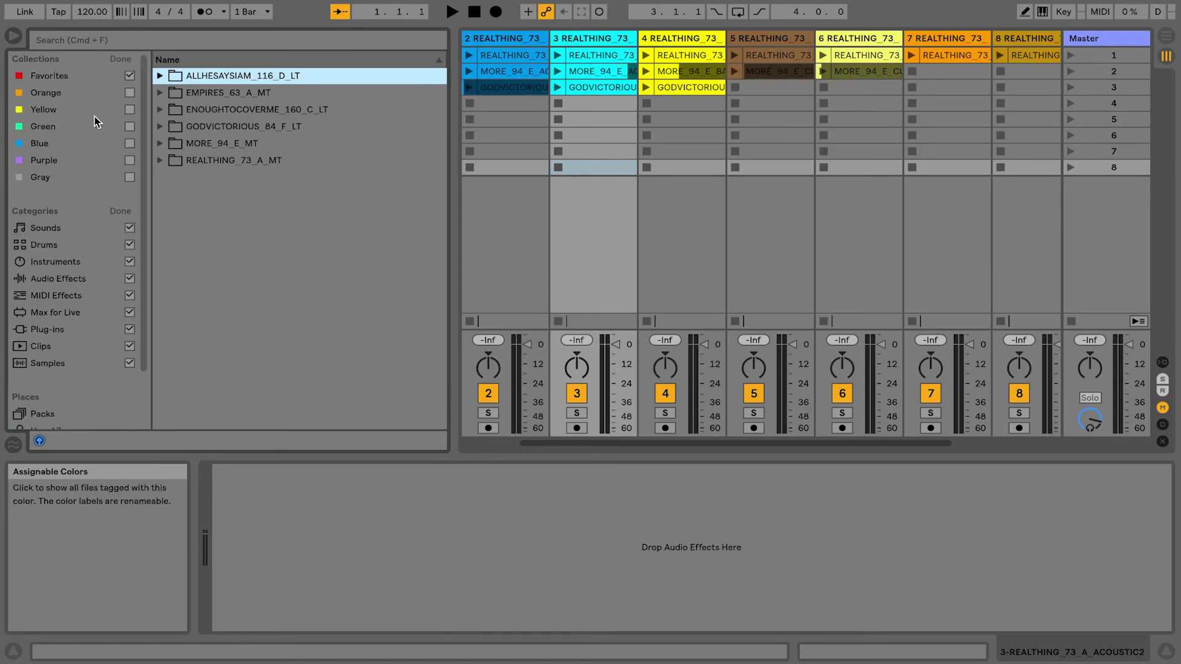
left_click(129, 92)
scroll(132, 91, "down", 1)
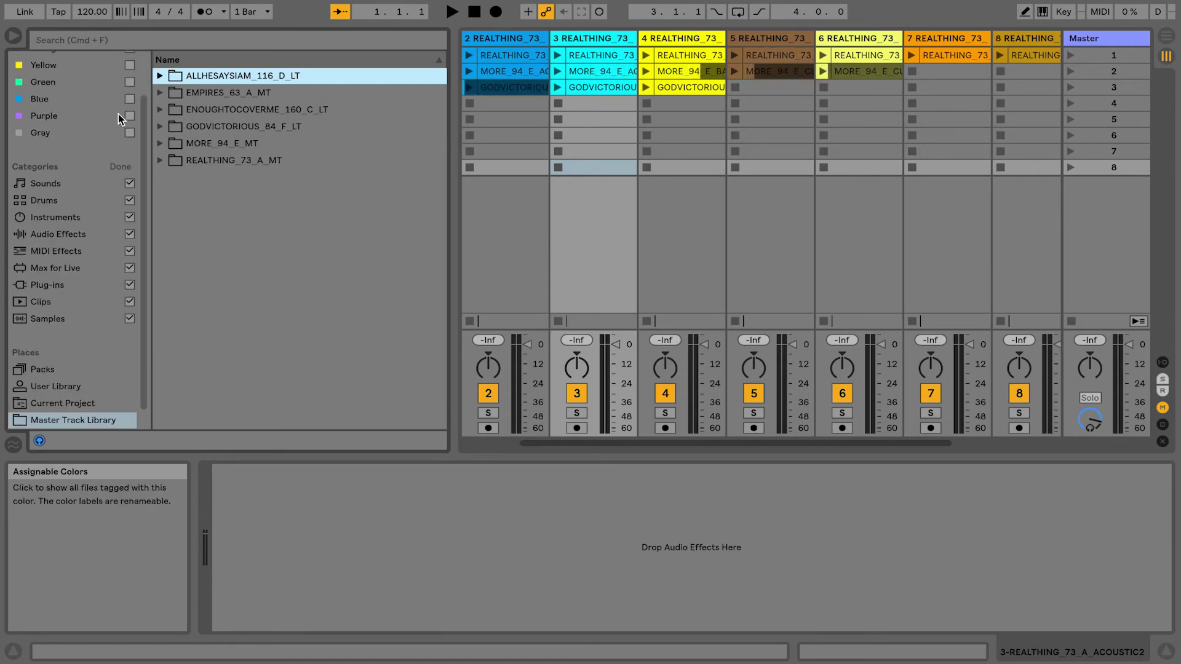
scroll(118, 113, "up", 1)
left_click(129, 112)
scroll(131, 115, "down", 1)
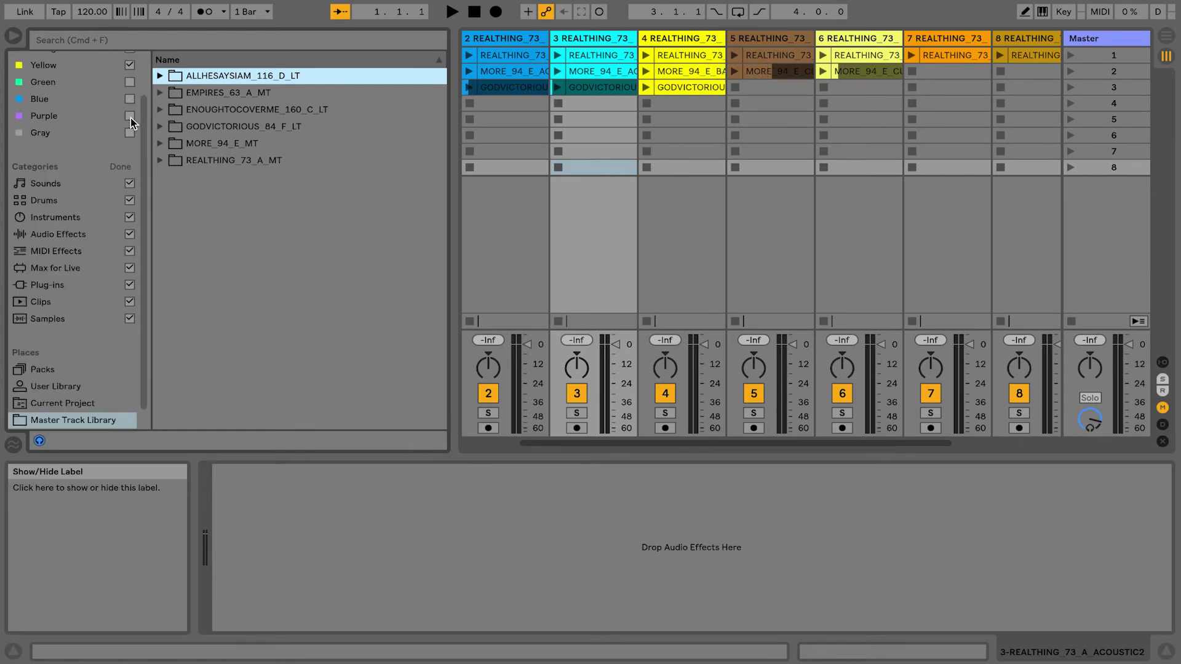
left_click(129, 83)
left_click(129, 99)
left_click(130, 115)
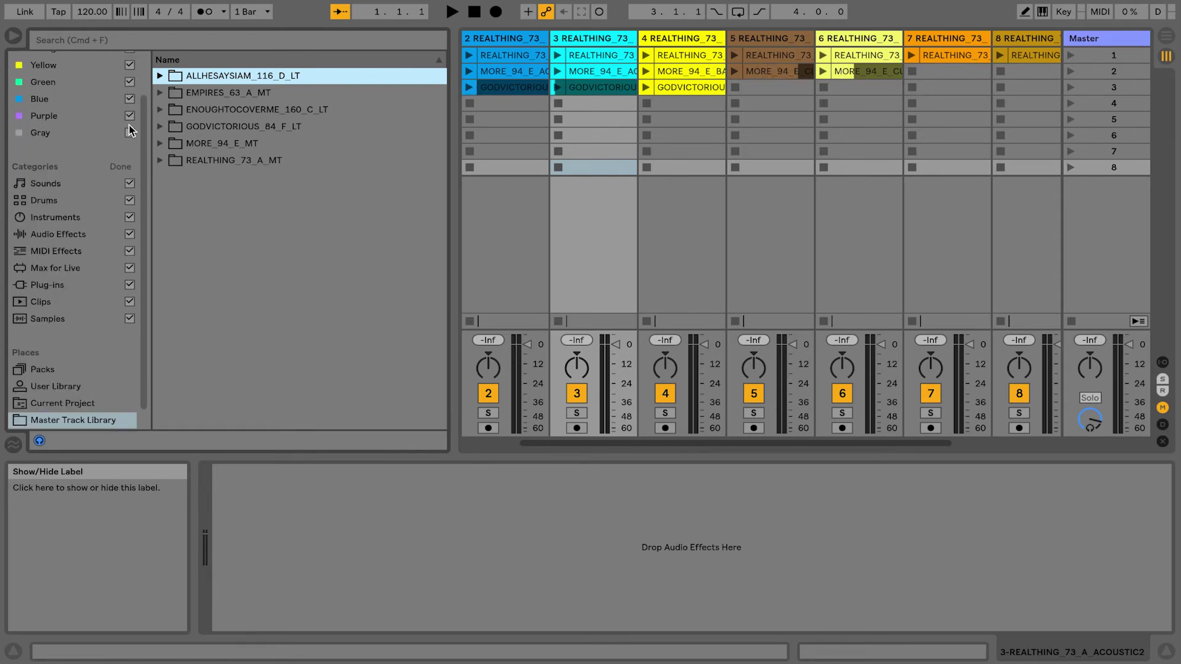
left_click(129, 132)
scroll(53, 128, "up", 1)
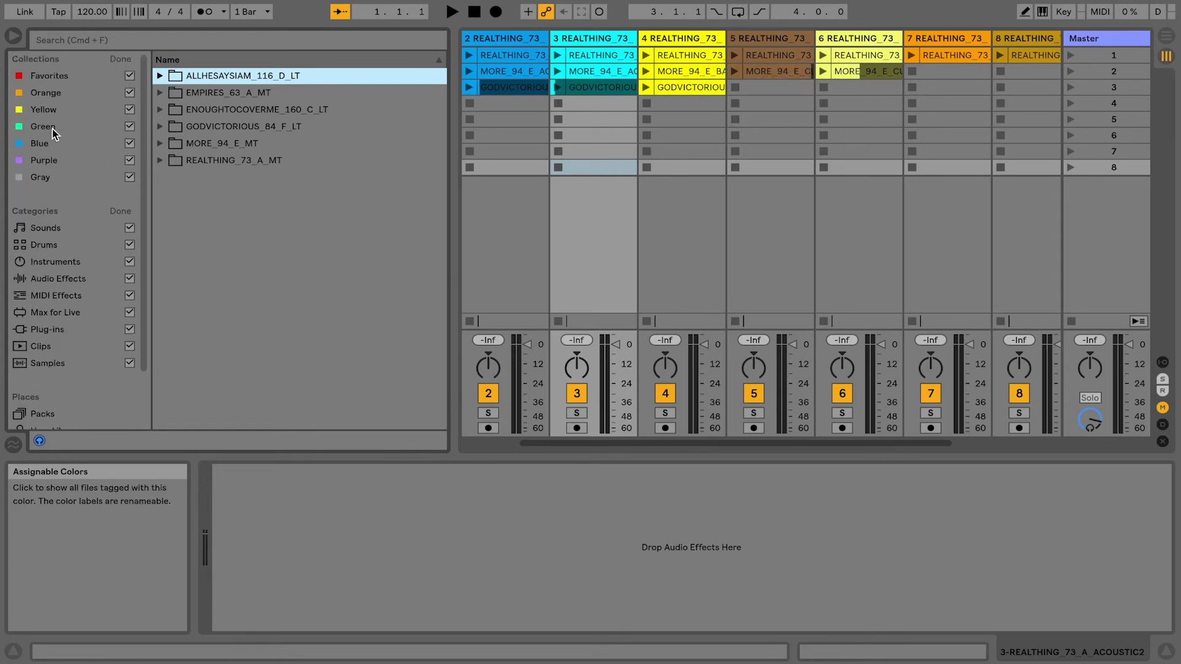
Step: Rename the Favorites collection to MultiTracks
right_click(50, 79)
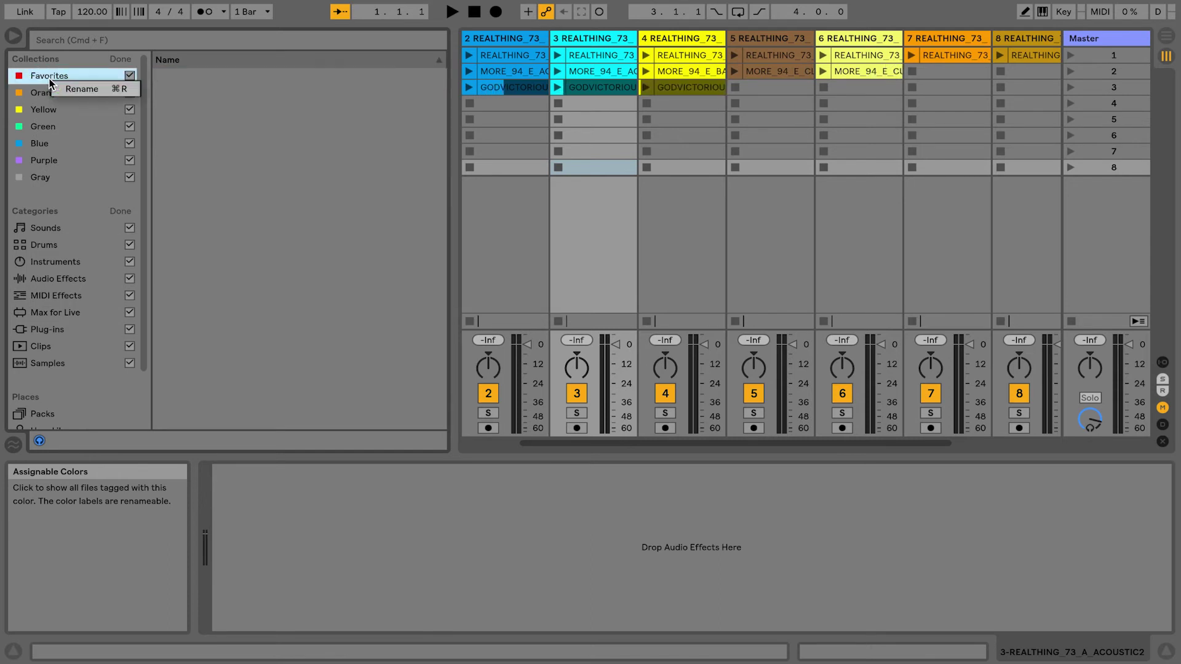
left_click(62, 87)
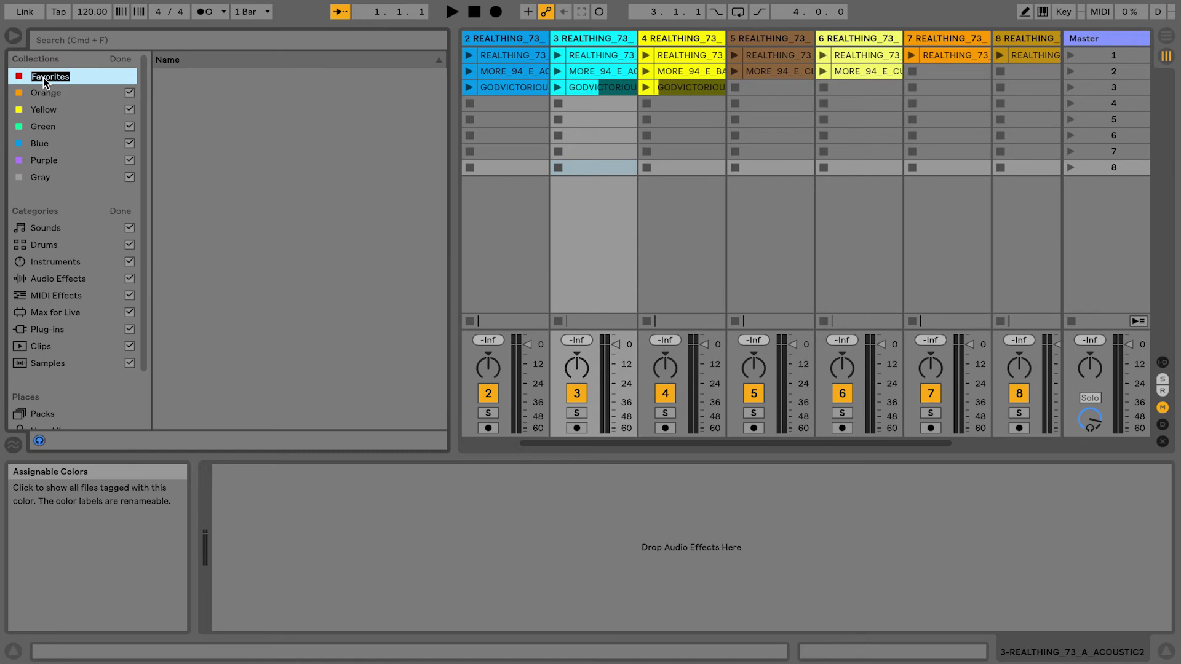
type("MultiTracks")
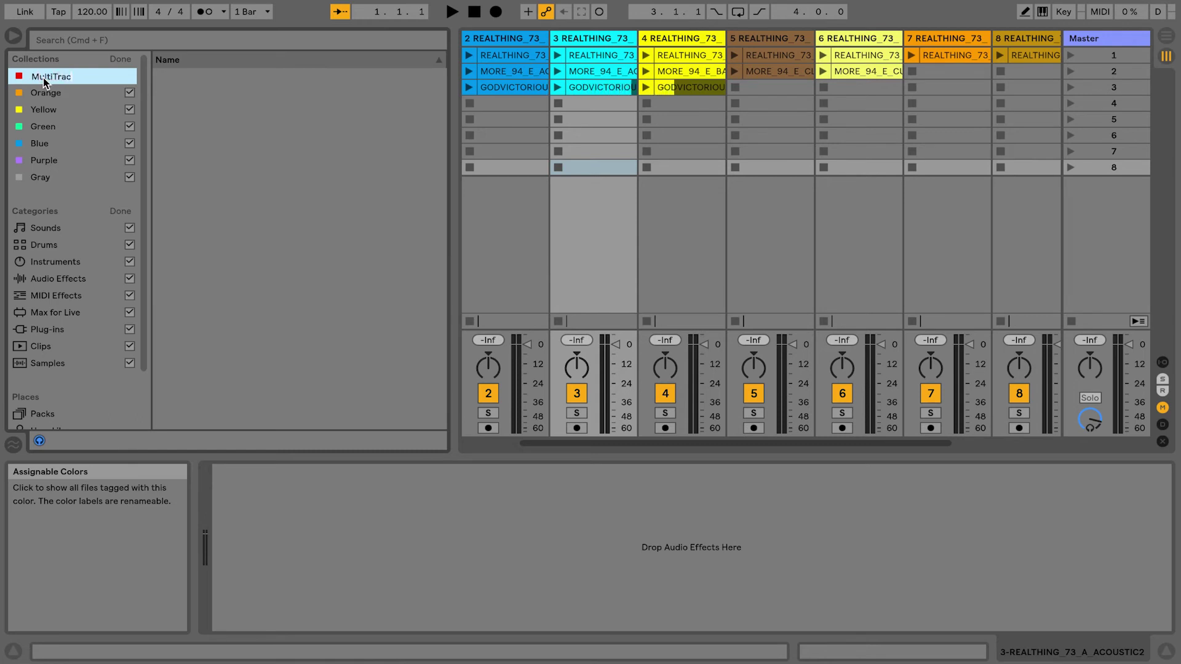
left_click(55, 94)
Step: Rename the Orange collection to SplitTracks and finish editing the shown collections
right_click(55, 94)
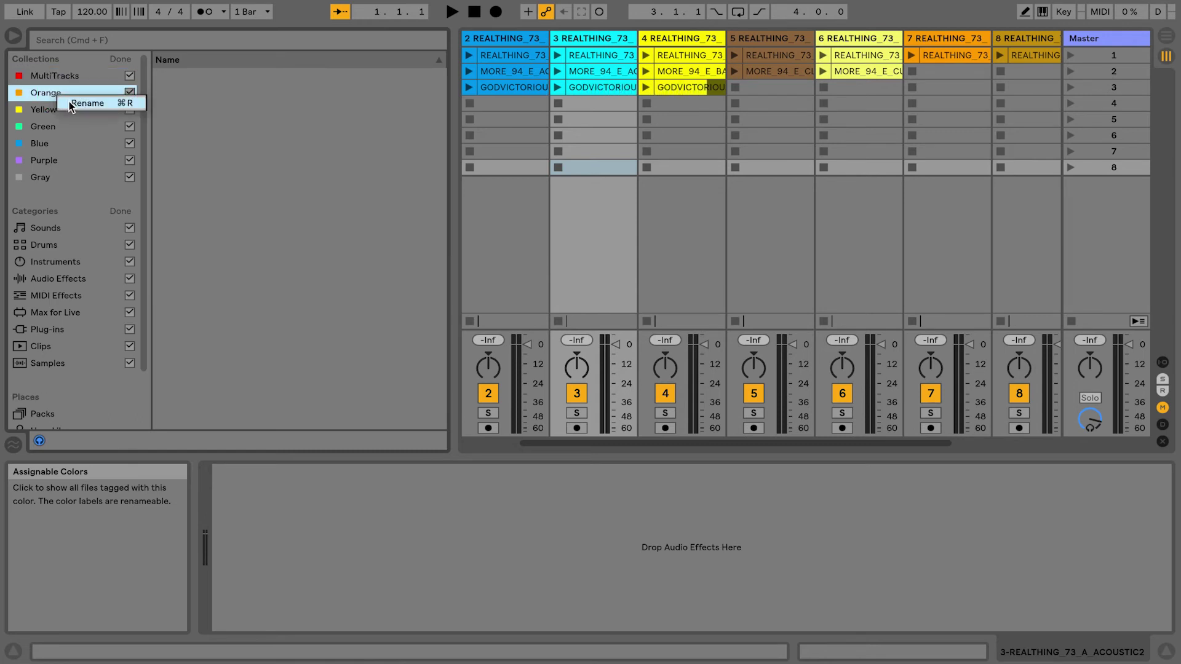
left_click(72, 106)
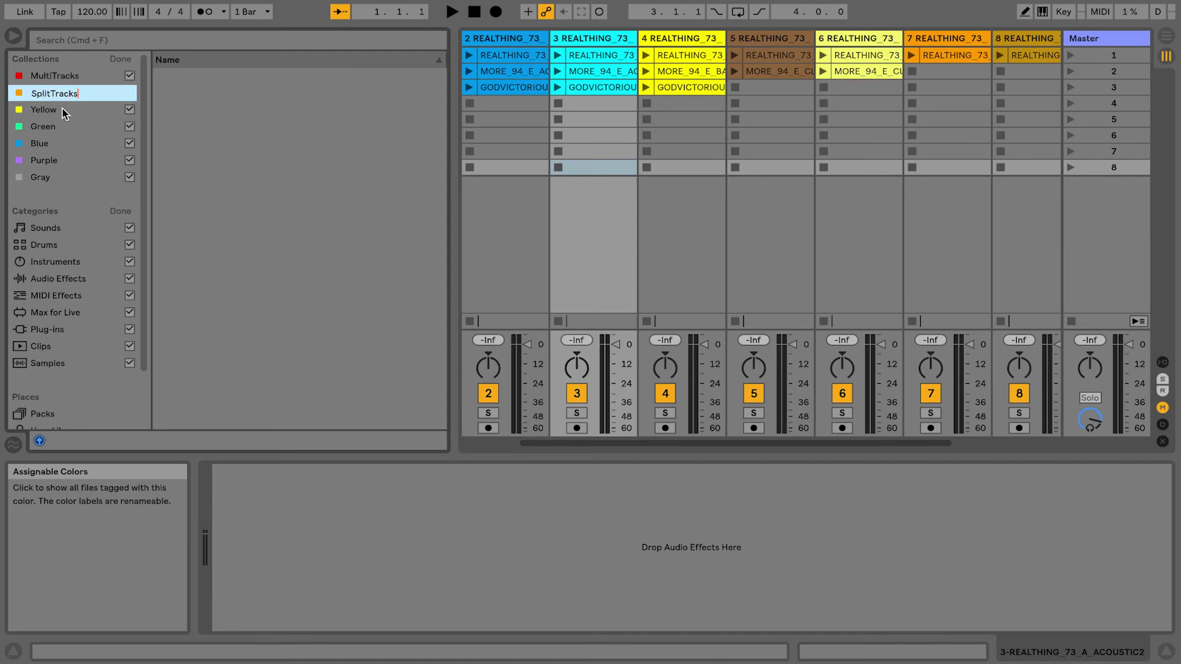
left_click(60, 110)
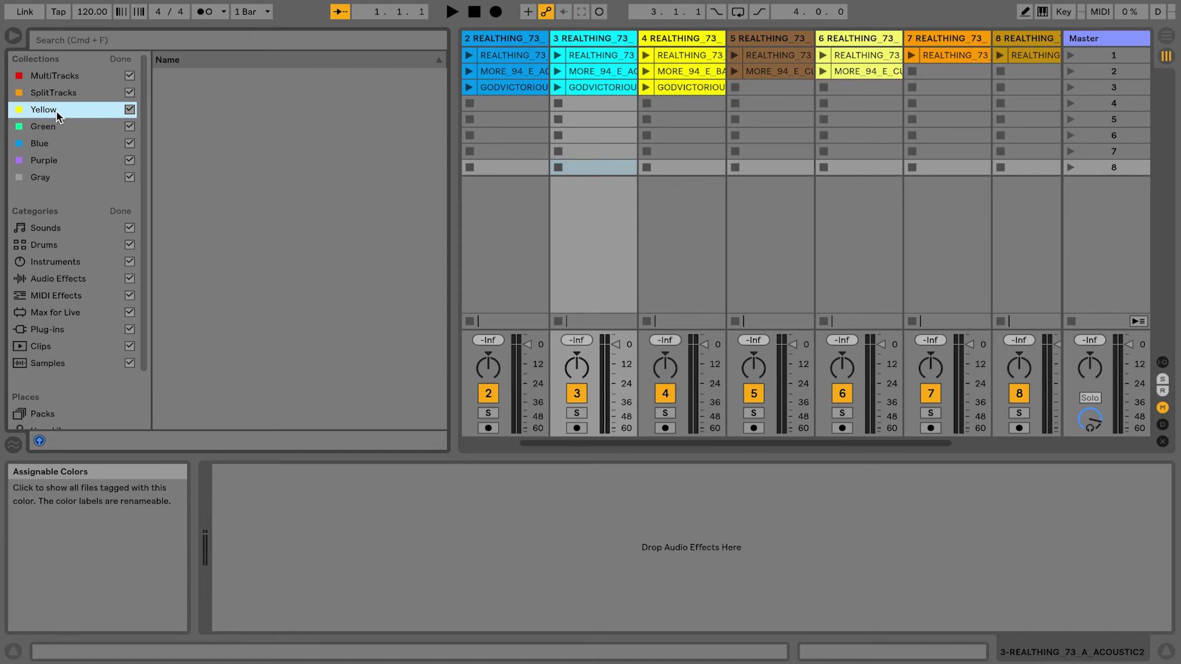
left_click(48, 163)
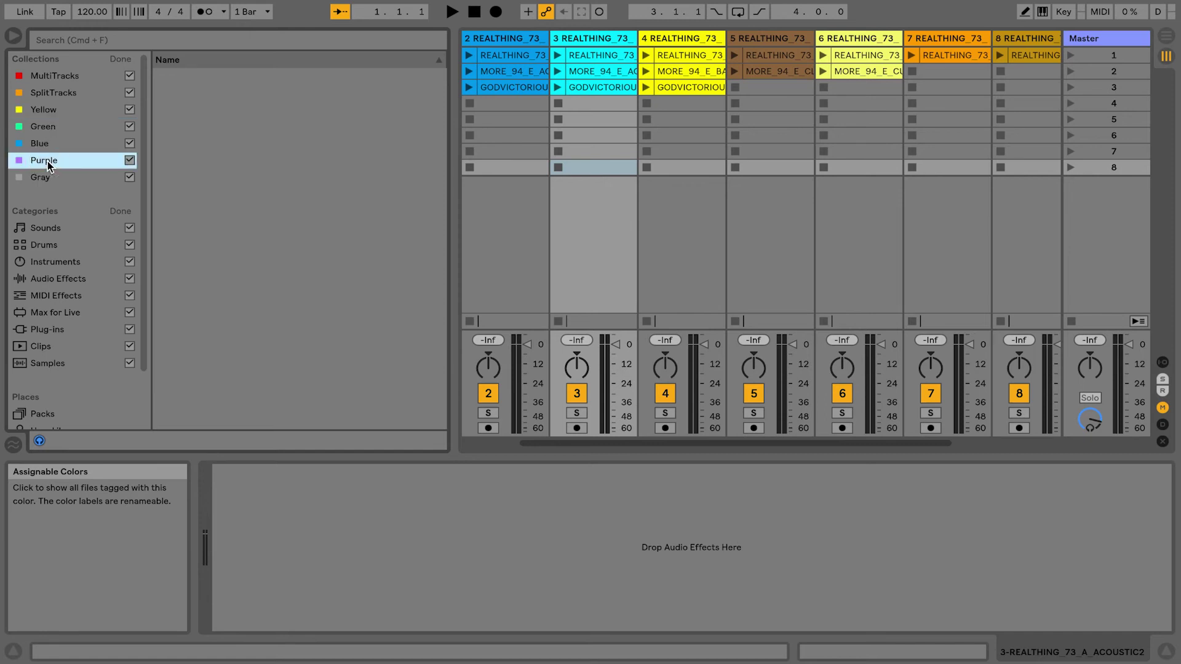
left_click(44, 130)
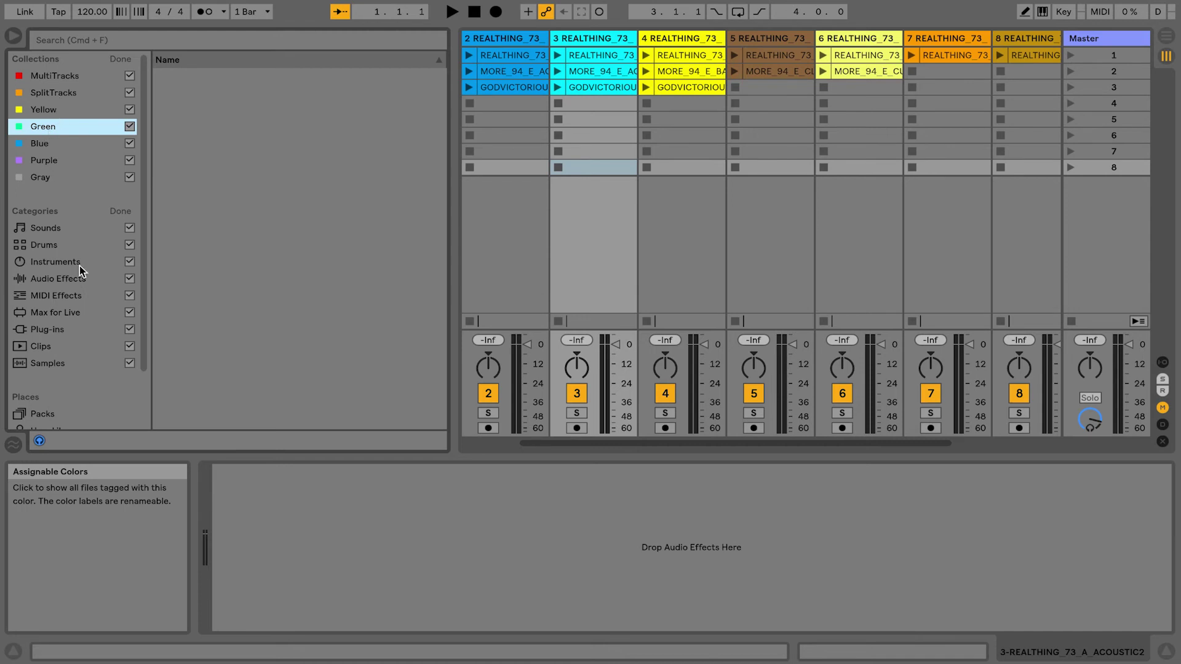
left_click(121, 59)
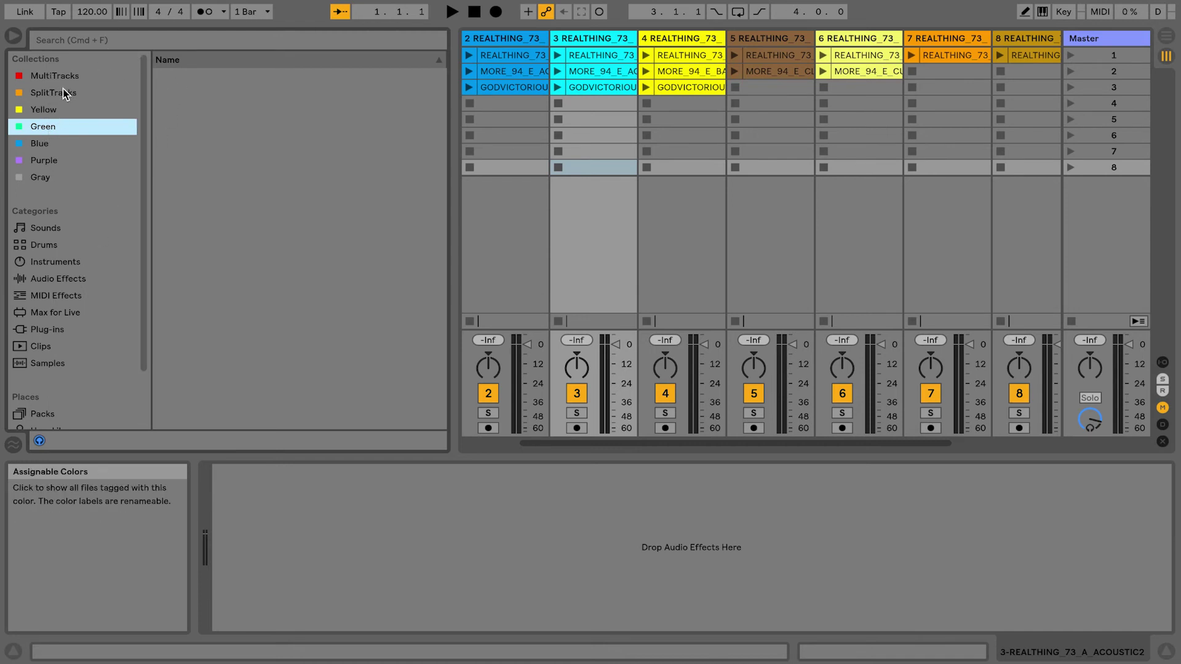
scroll(56, 308, "down", 3)
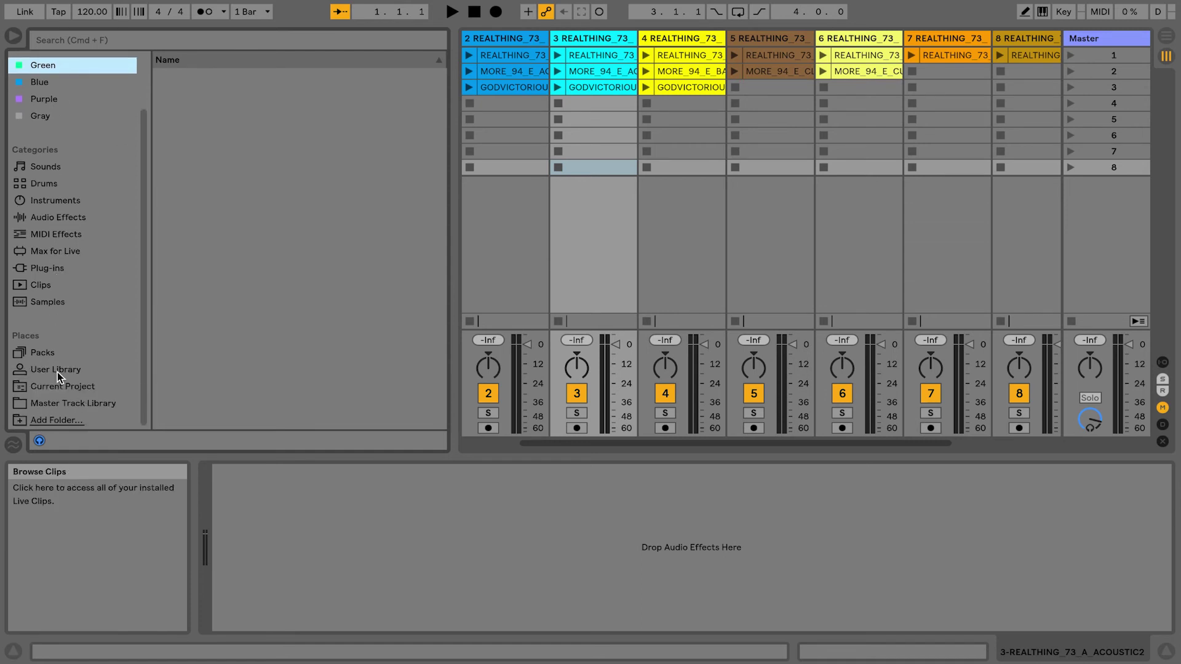
Step: Tag ALLHESAYSIAM_116_D_LT and ENOUGHTOCOVERME_160_C_LT as SplitTracks, EMPIRES_63_A_MT as MultiTracks
left_click(50, 404)
scroll(101, 169, "up", 3)
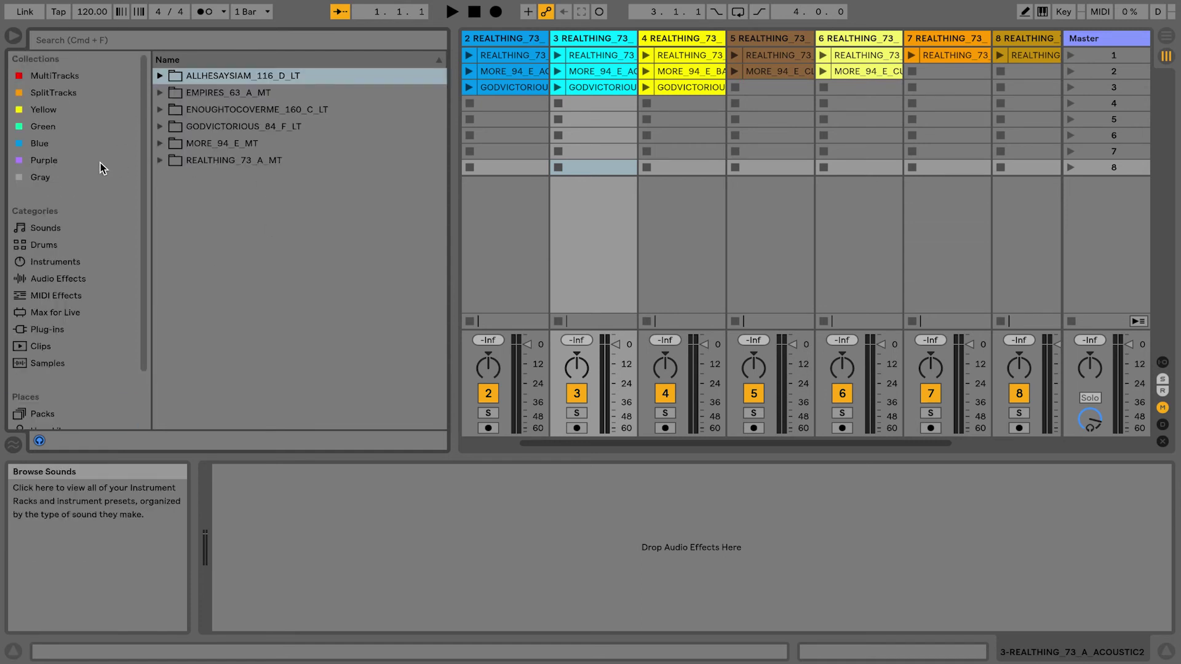
left_click(227, 76)
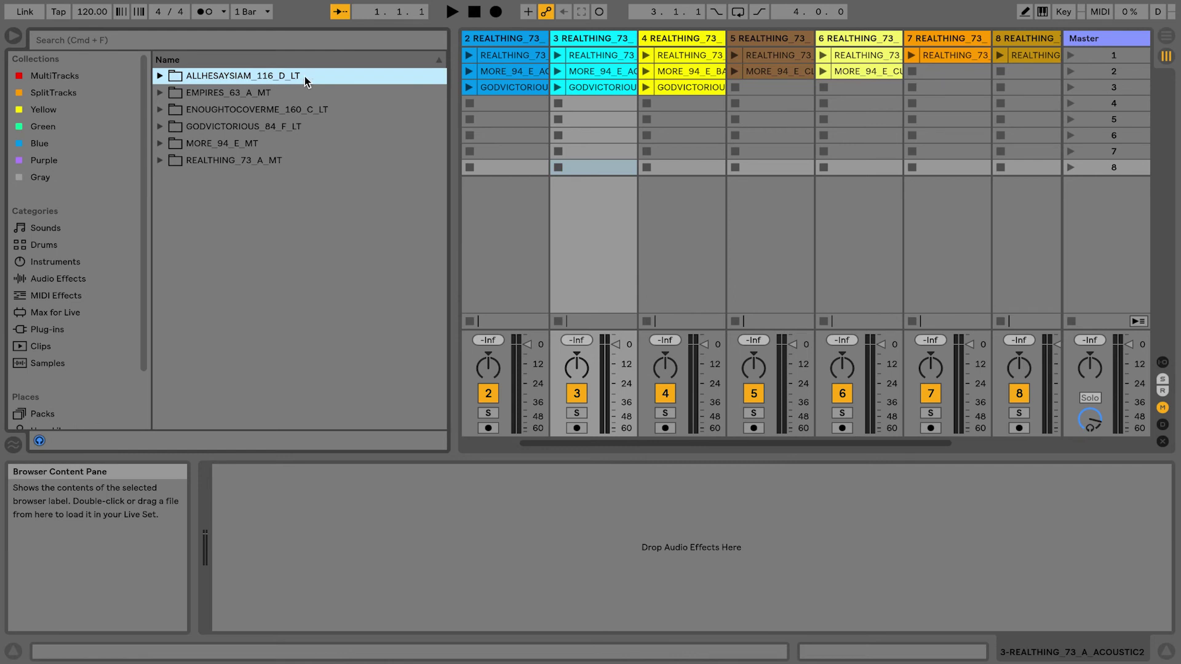
right_click(240, 78)
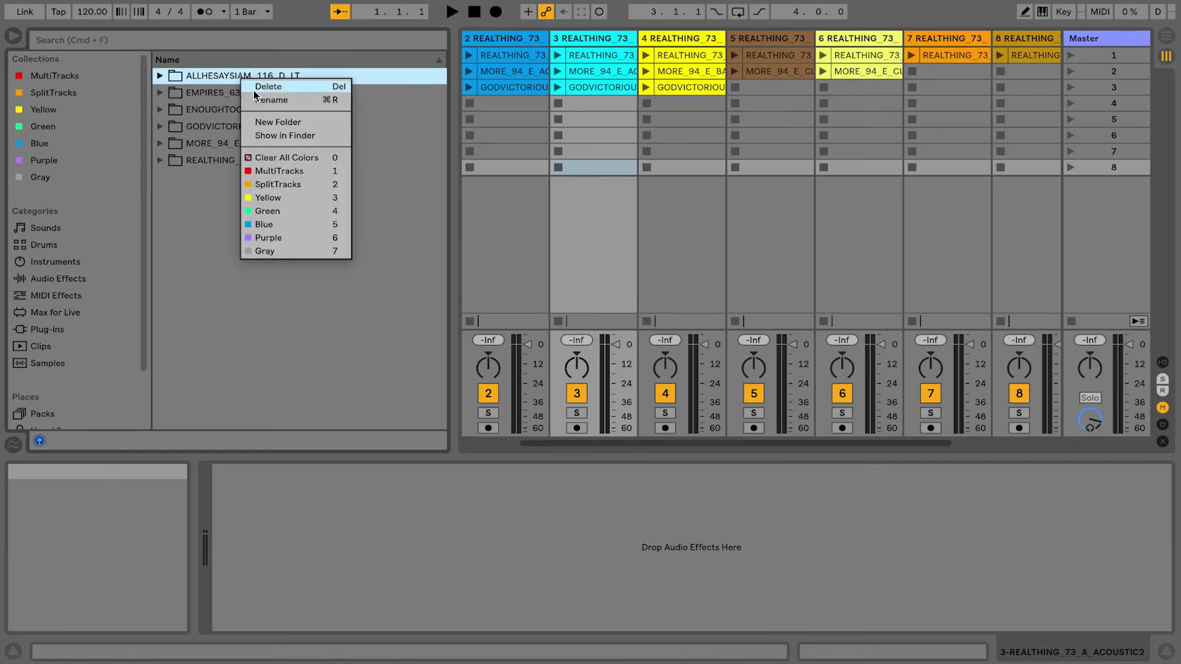
left_click(280, 183)
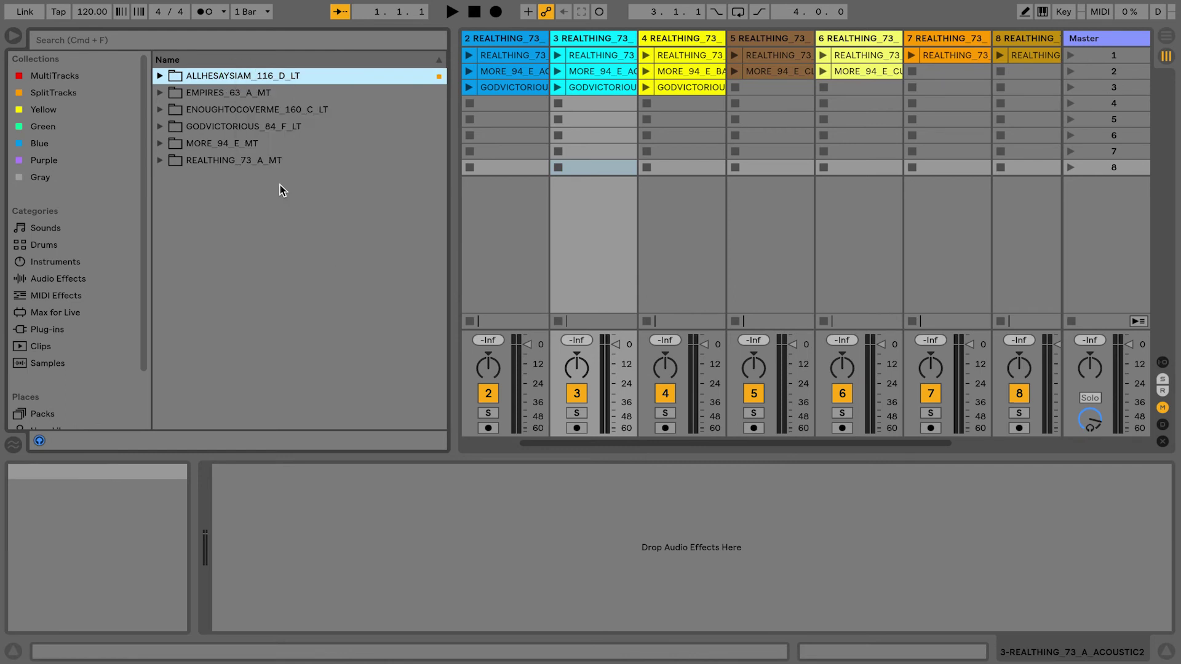
left_click(221, 94)
right_click(239, 98)
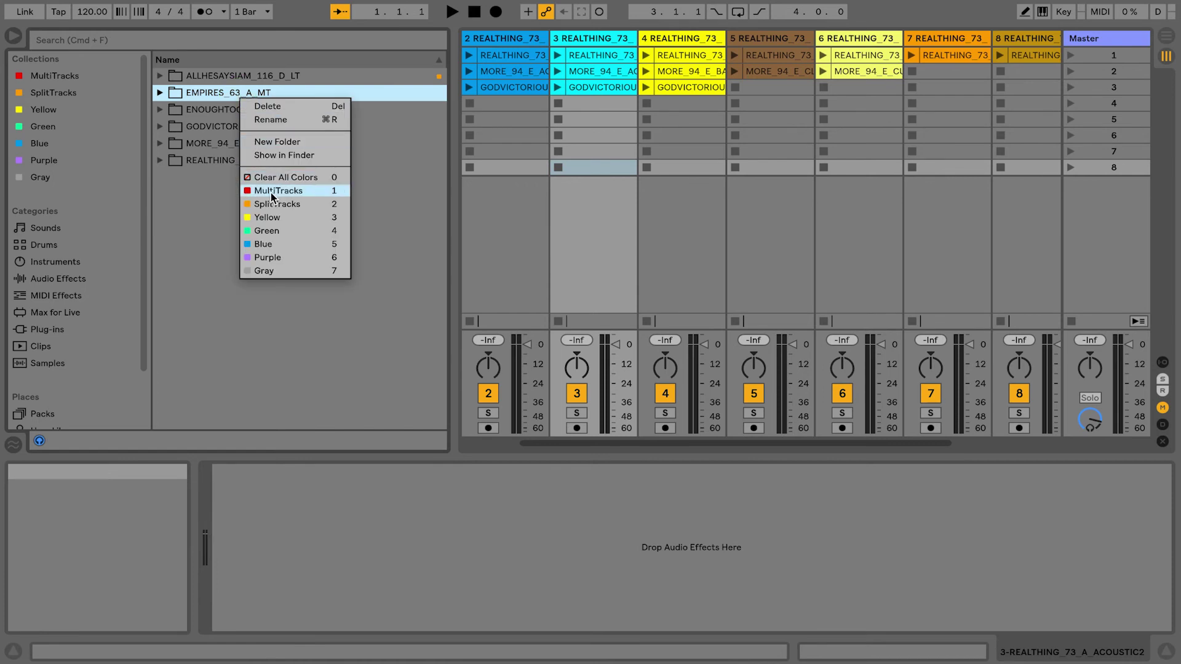
left_click(274, 188)
left_click(261, 108)
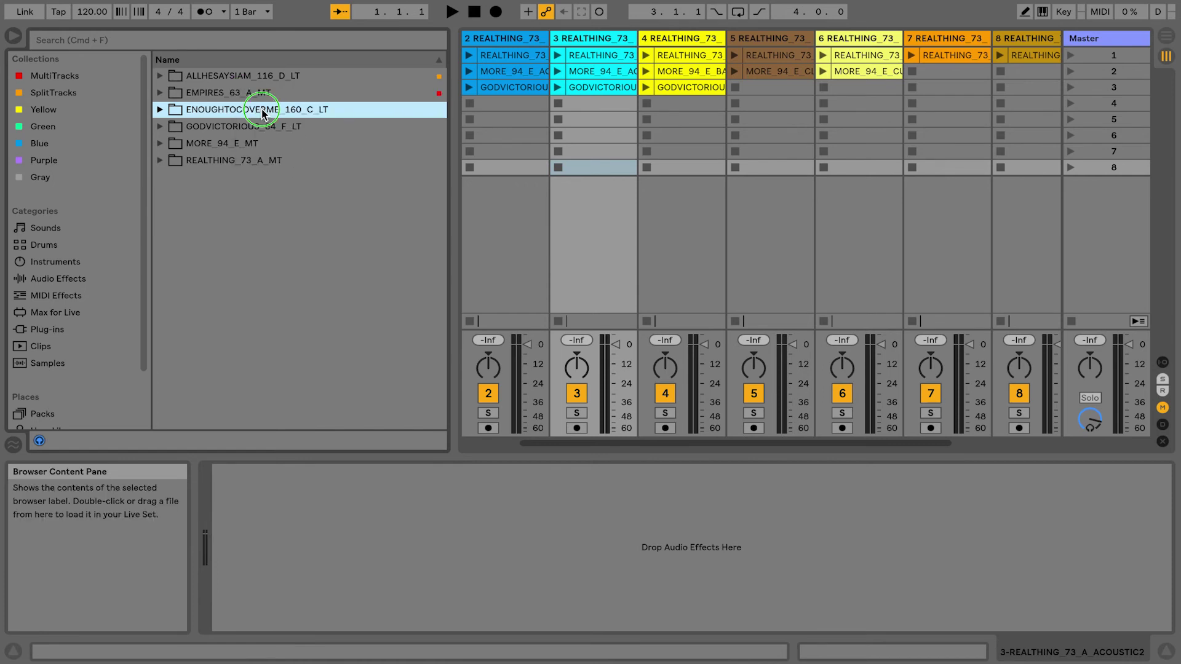
right_click(261, 110)
left_click(295, 217)
Step: Tag GODVICTORIOUS_84_F_LT as SplitTracks, MORE_94_E_MT and REALTHING_73_A_MT as MultiTracks, then filter by SplitTracks
left_click(271, 126)
right_click(271, 127)
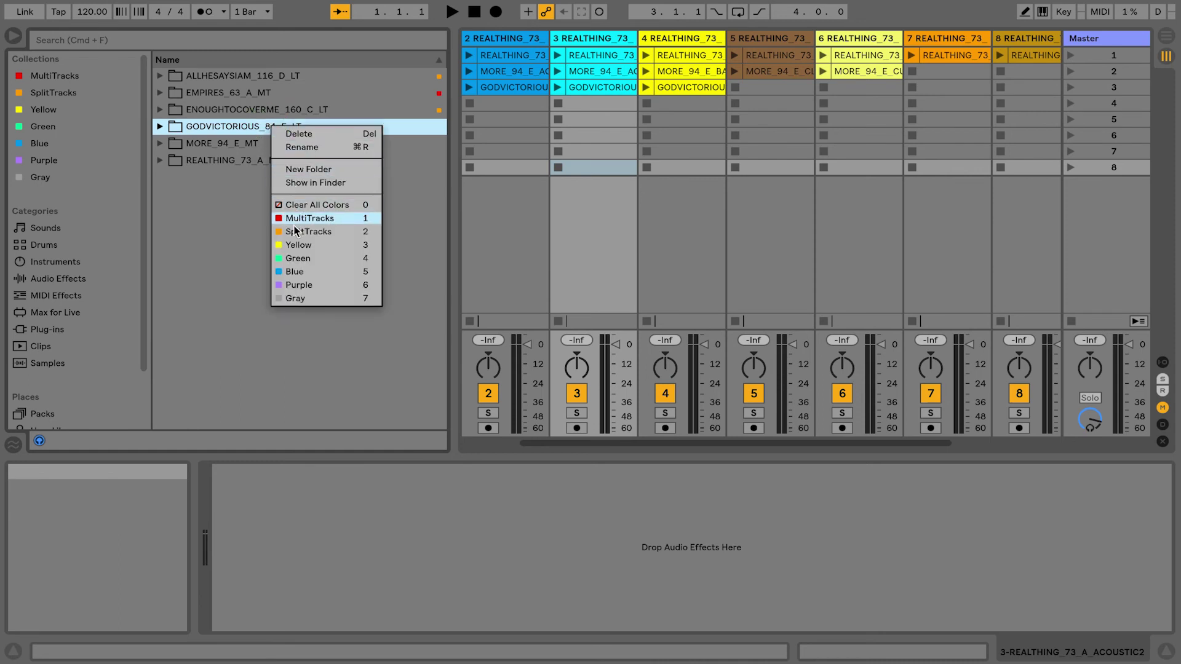
left_click(294, 231)
left_click(236, 142)
right_click(236, 143)
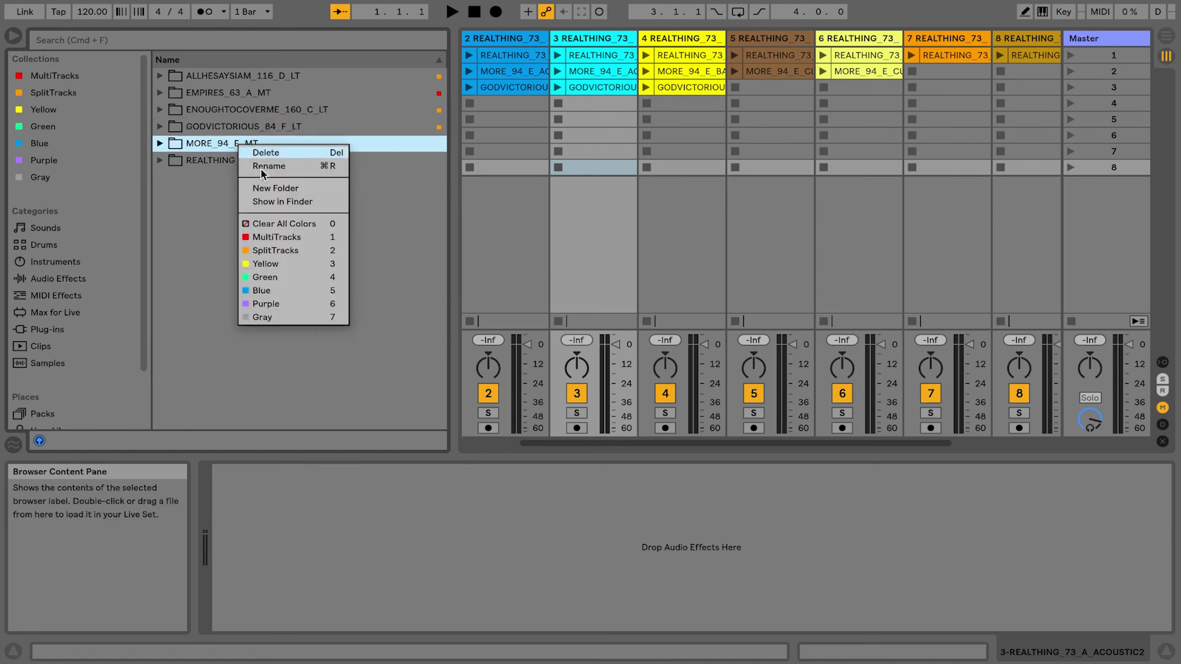
left_click(276, 232)
left_click(252, 160)
right_click(252, 160)
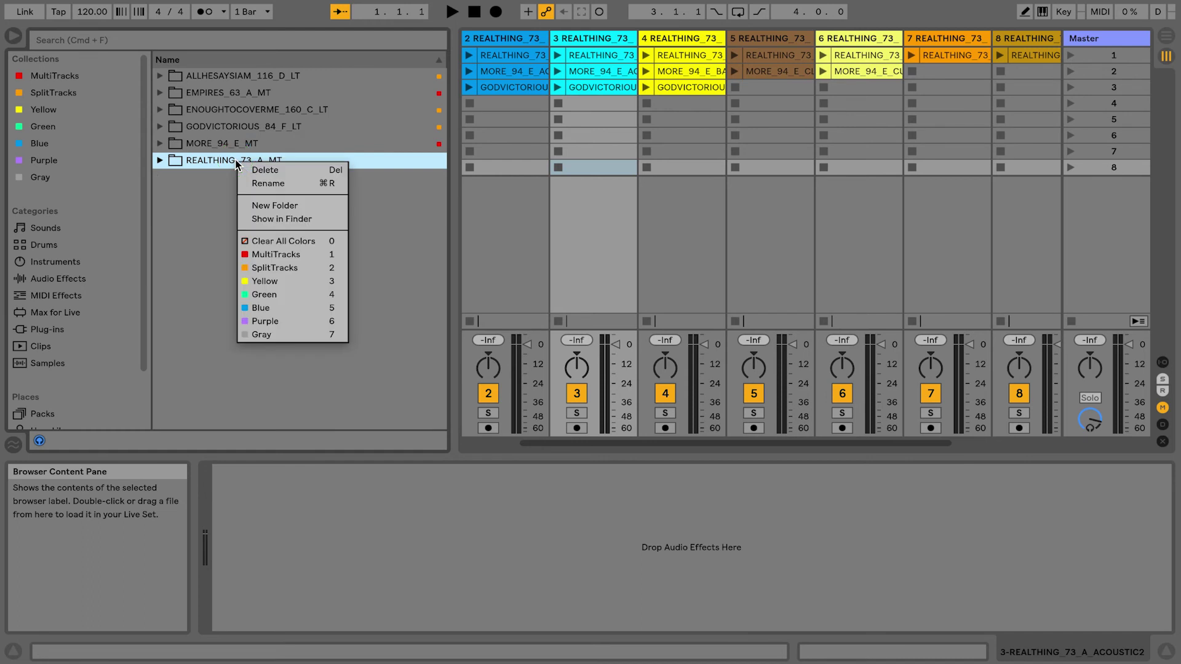
left_click(260, 254)
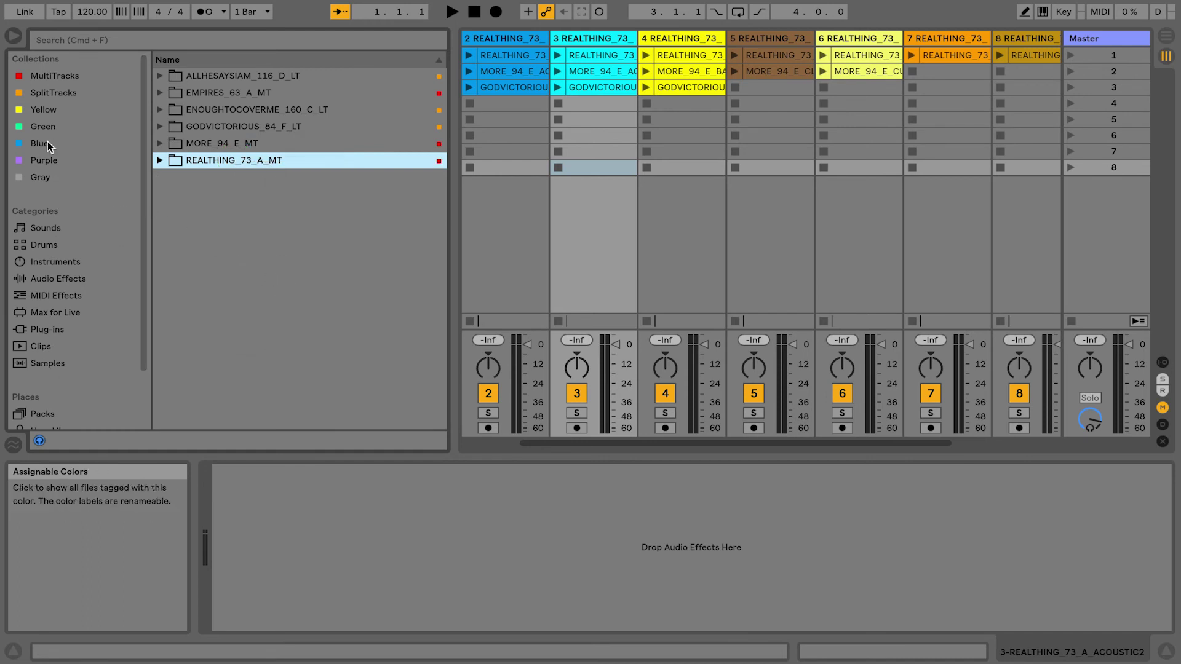
left_click(55, 95)
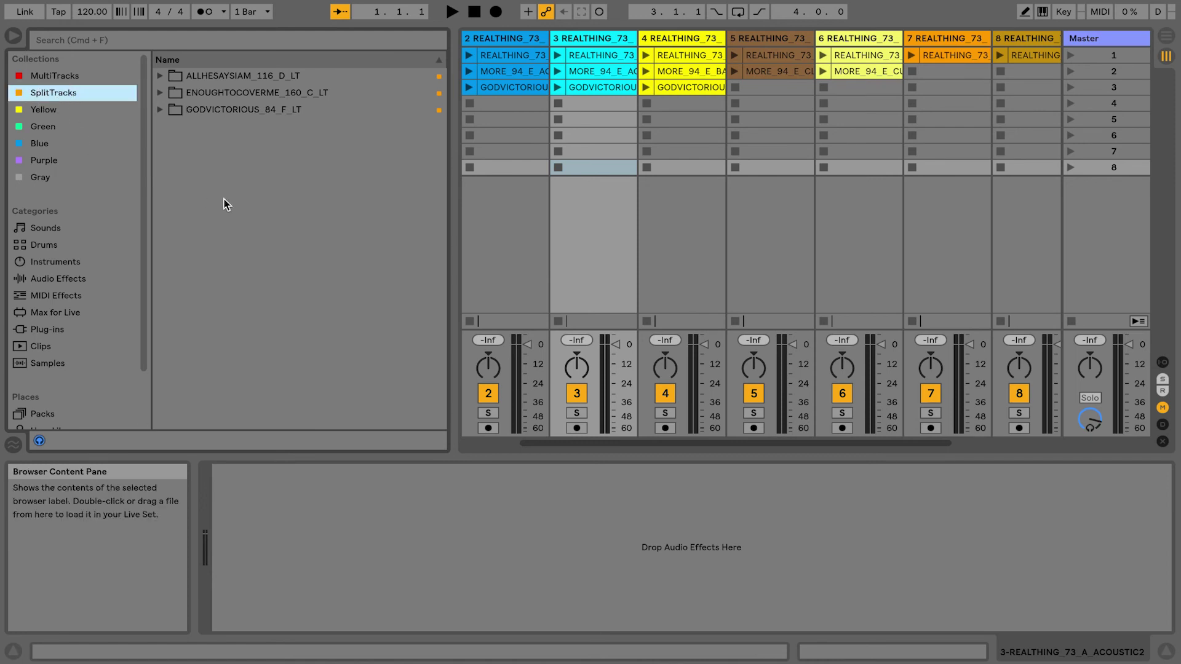
Step: Confirm SplitTracks and MultiTracks each list three folders, then view the Green and empty Blue collections
left_click_drag(229, 146, 226, 71)
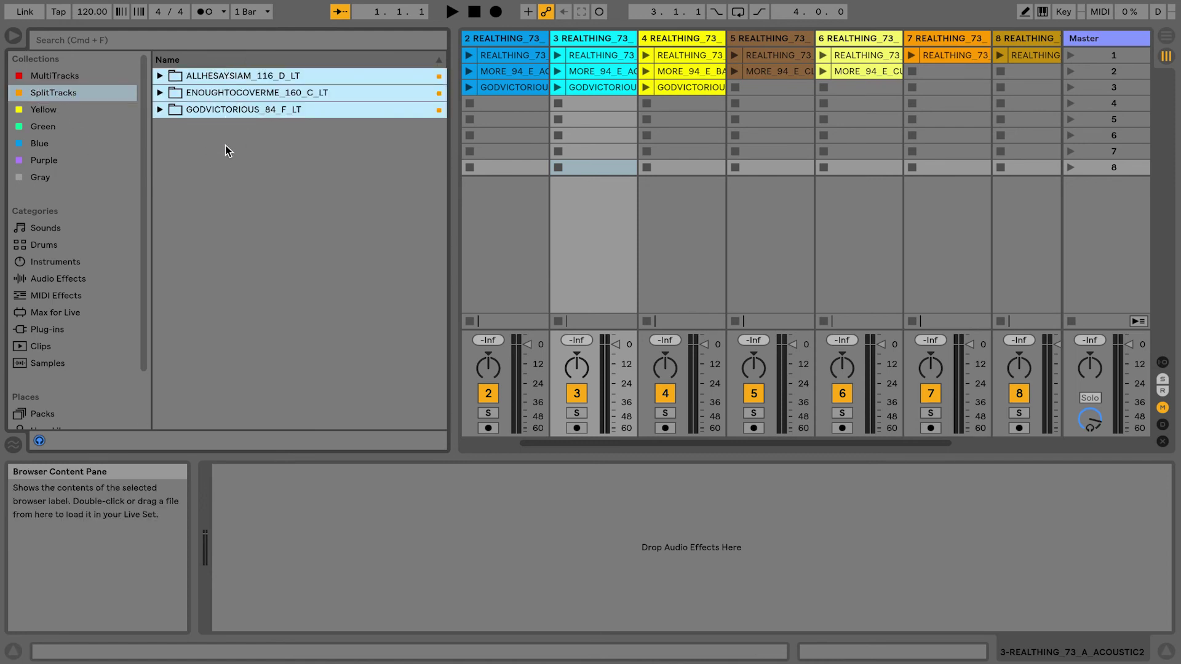
left_click(60, 75)
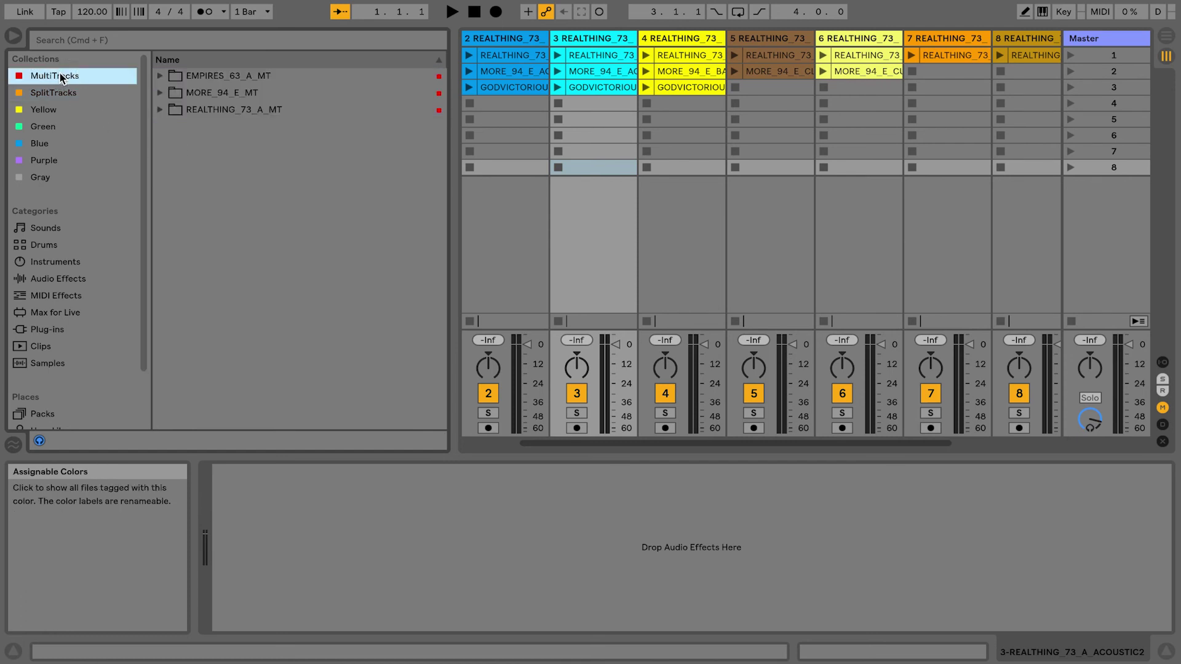
left_click_drag(290, 148, 232, 79)
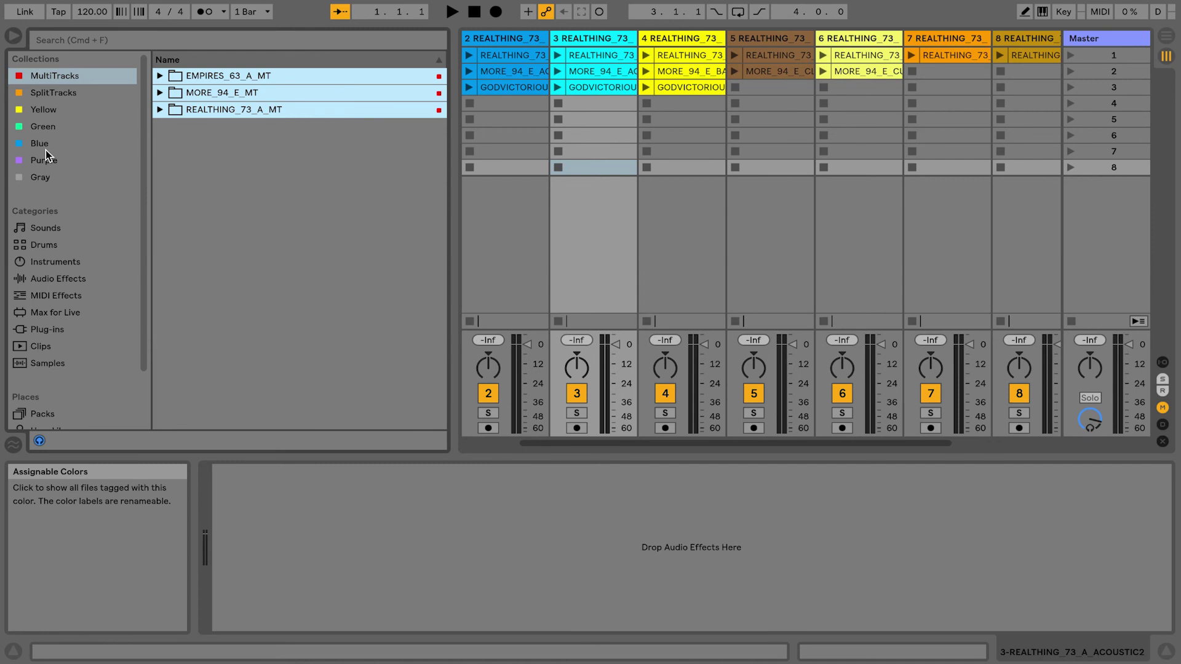
left_click(37, 131)
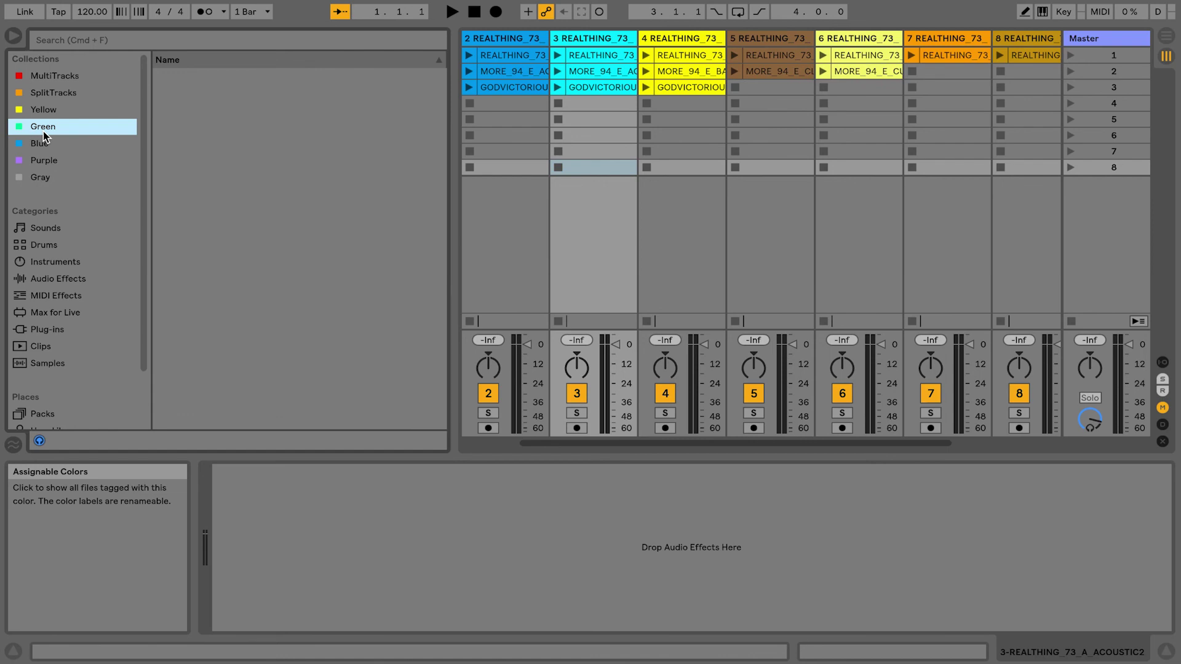
left_click(43, 147)
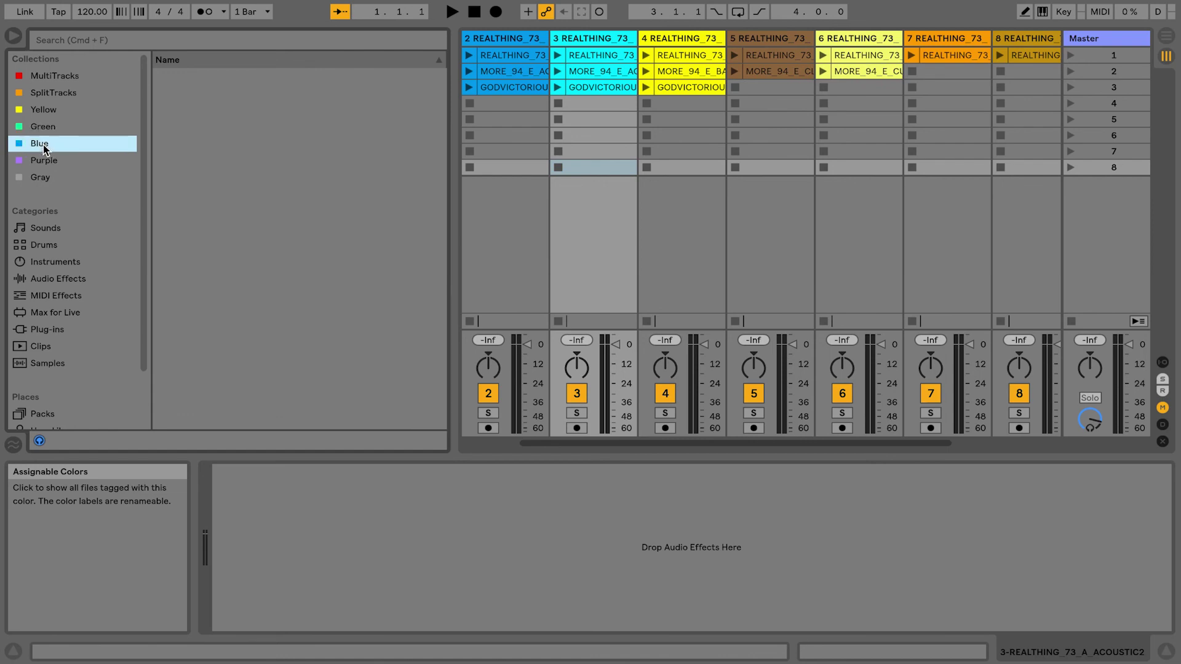